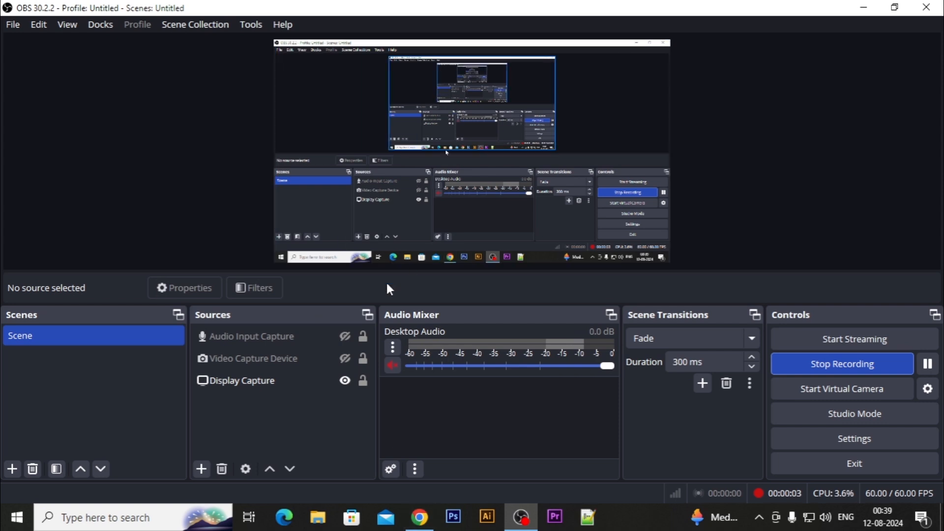
Switch to Notepad++ and write "Youtube to Text" in a new blank document
left_click(420, 517)
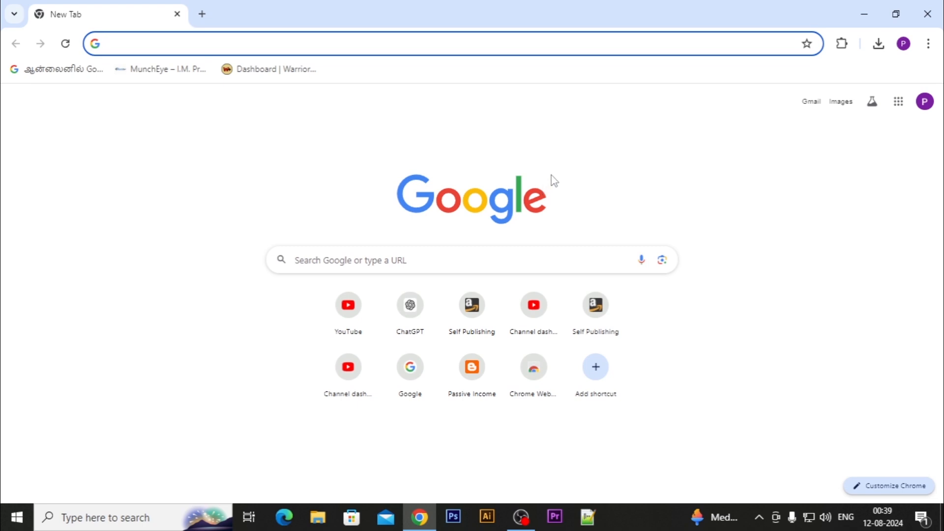
left_click(598, 514)
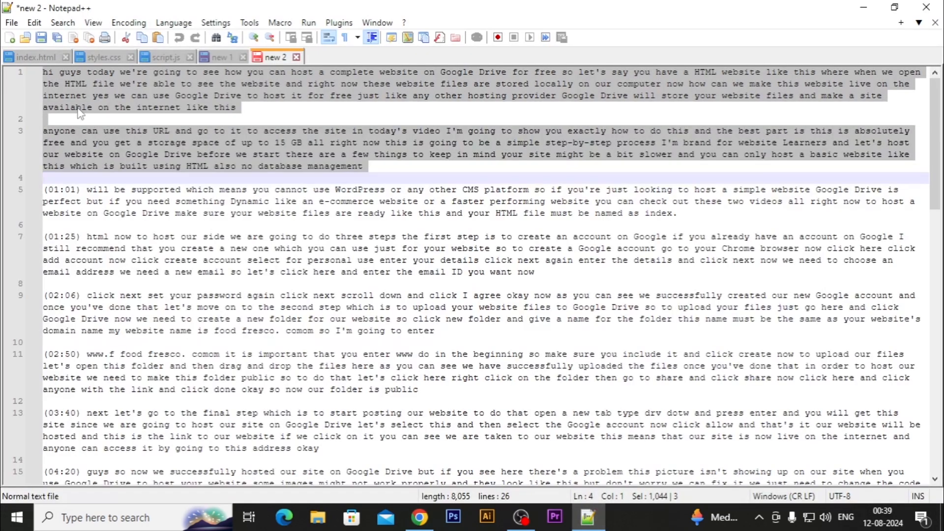
left_click(16, 41)
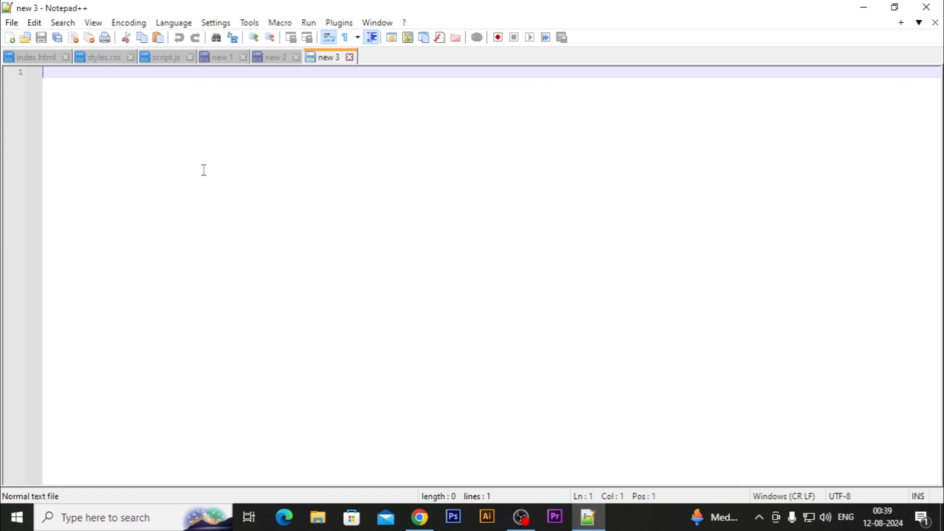
type("You")
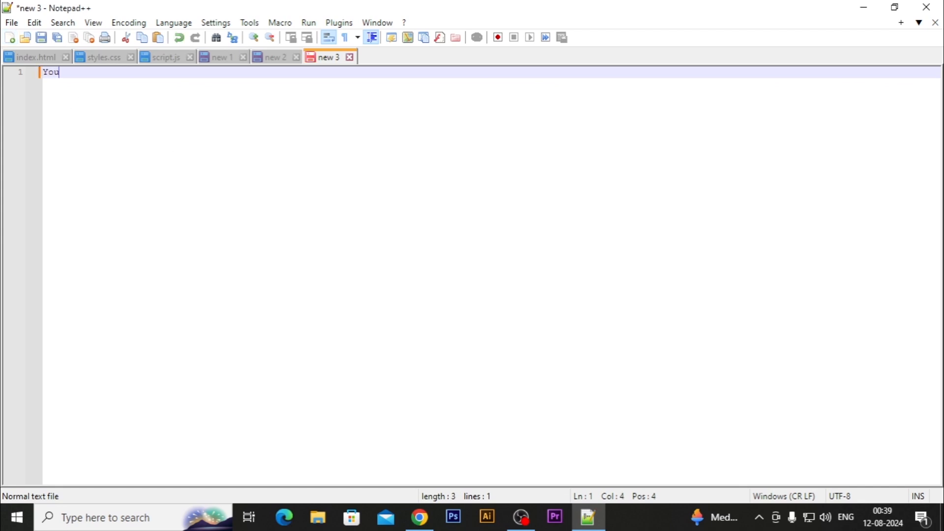
type("tube to Text")
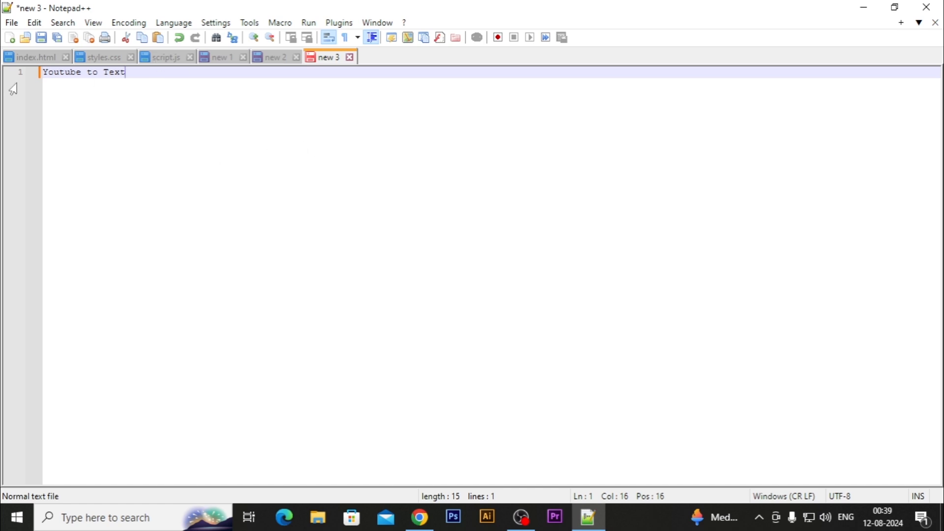
key("ctrl+a")
left_click(196, 112)
Return to Chrome, open the Chrome Web Store, and search it for "Youtube to text"
left_click(863, 7)
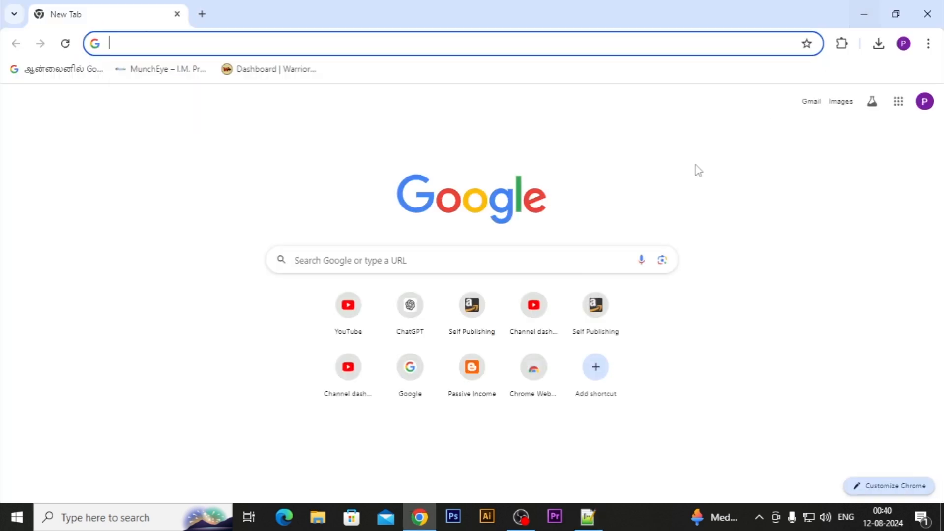
left_click(929, 45)
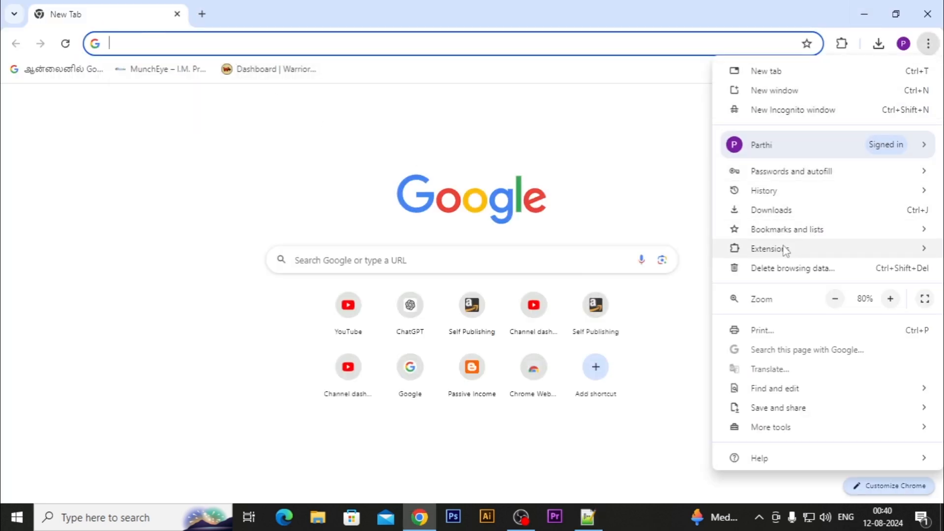
mouse_move(782, 254)
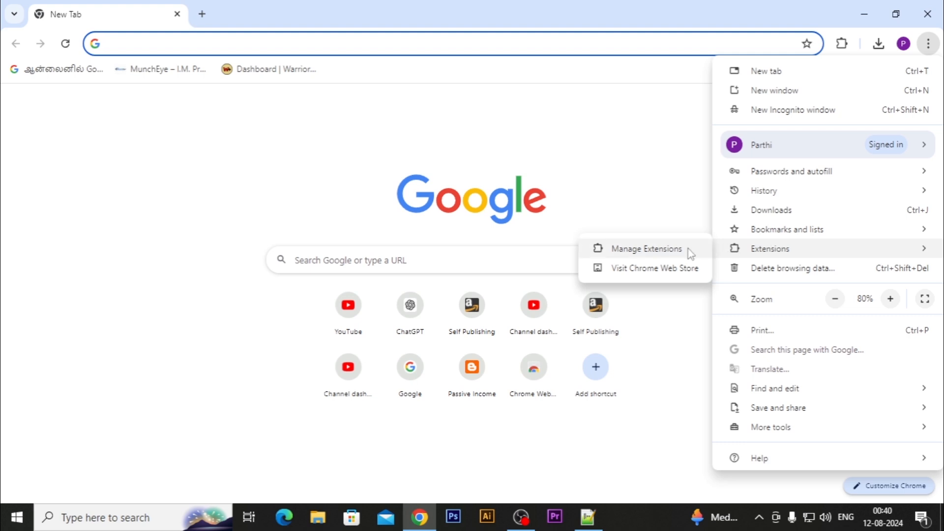
left_click(647, 270)
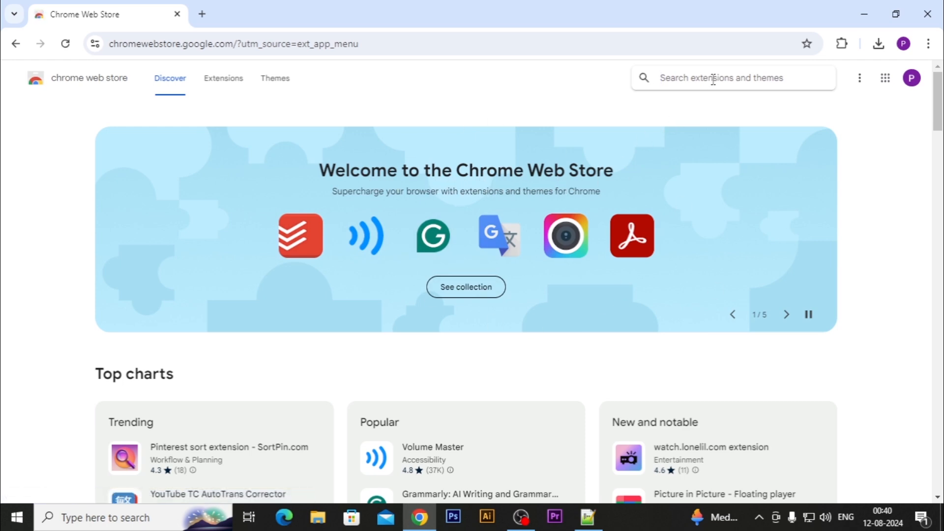
type("Youtube to t")
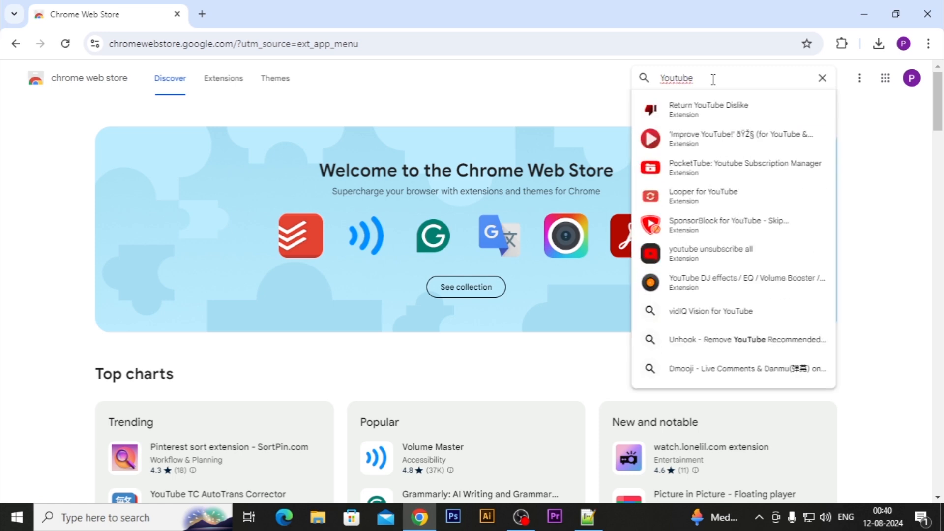
type("ext")
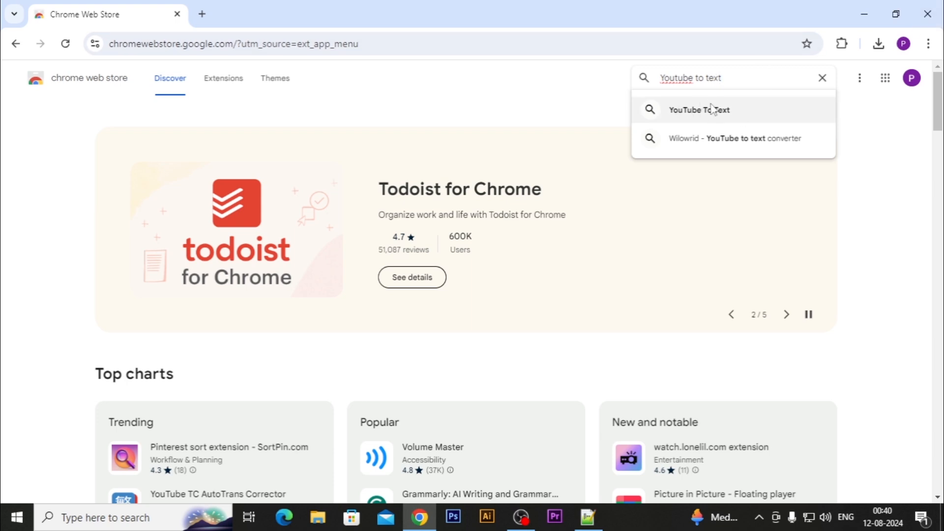
key("Return")
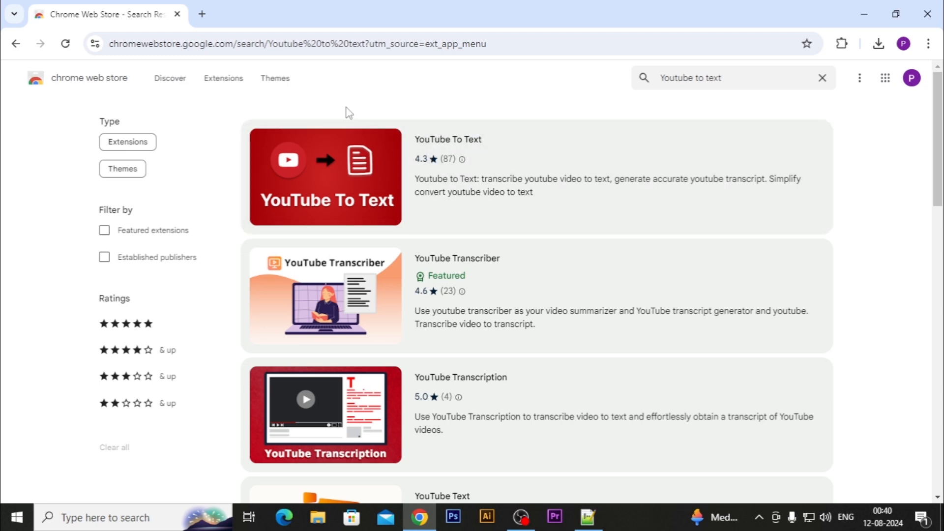
Open YouTube in a new browser tab and search for "website learners"
left_click(201, 14)
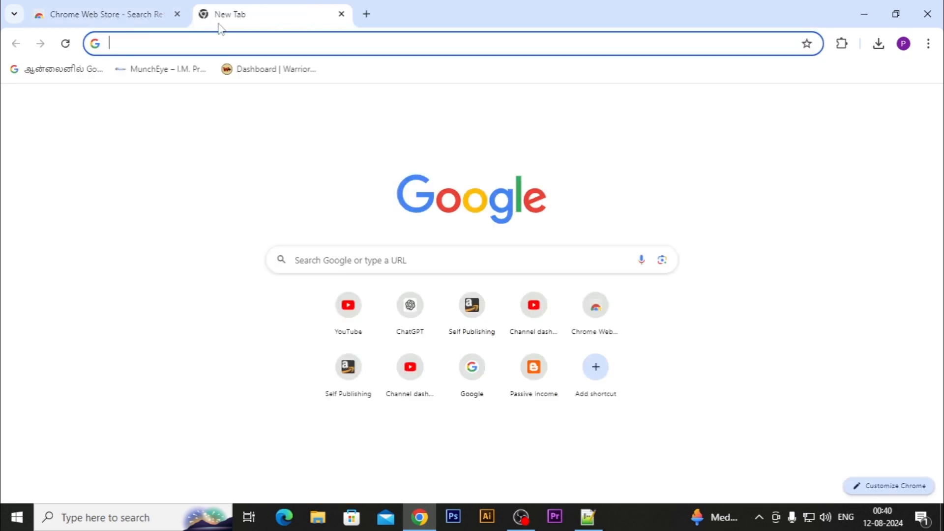
type("y")
key("Return")
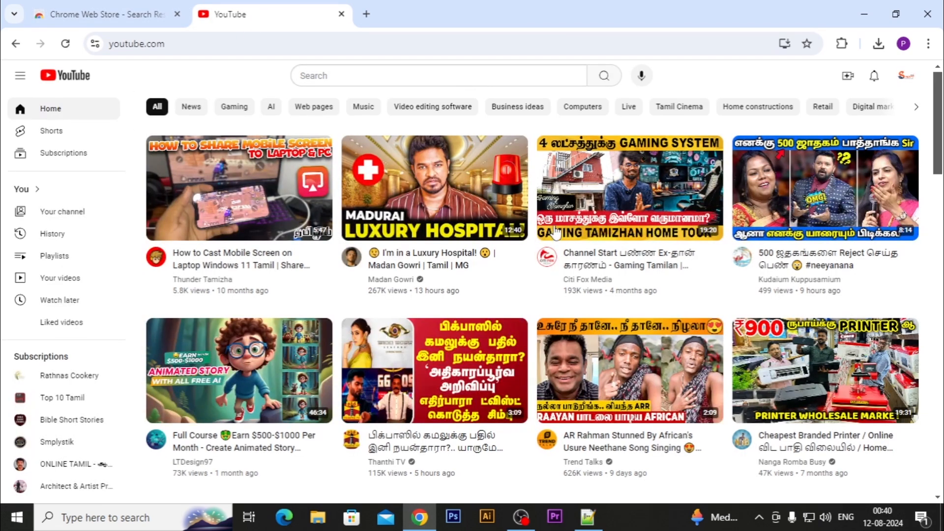
left_click(336, 78)
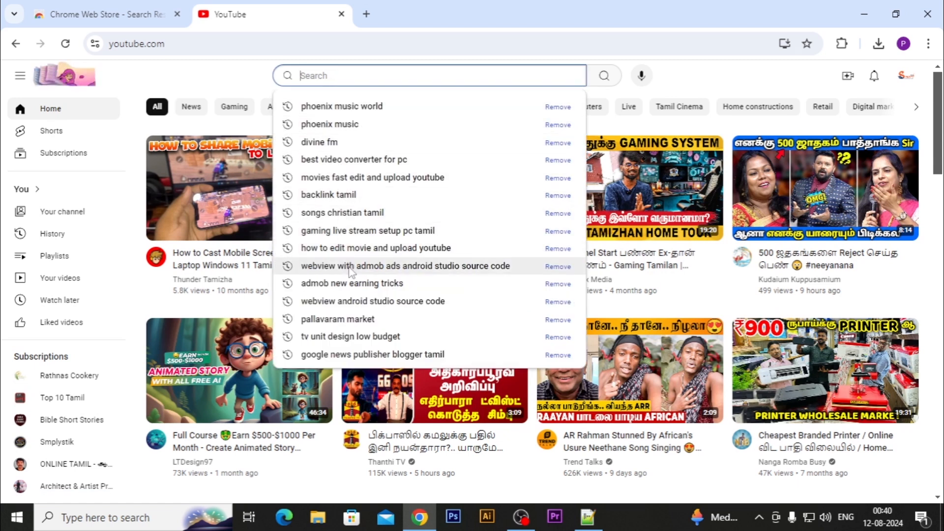
type("we")
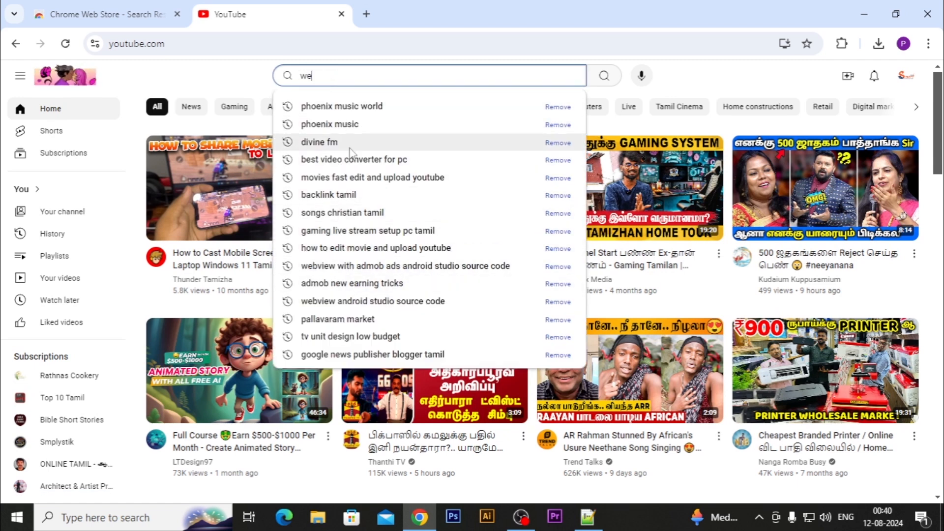
left_click(366, 161)
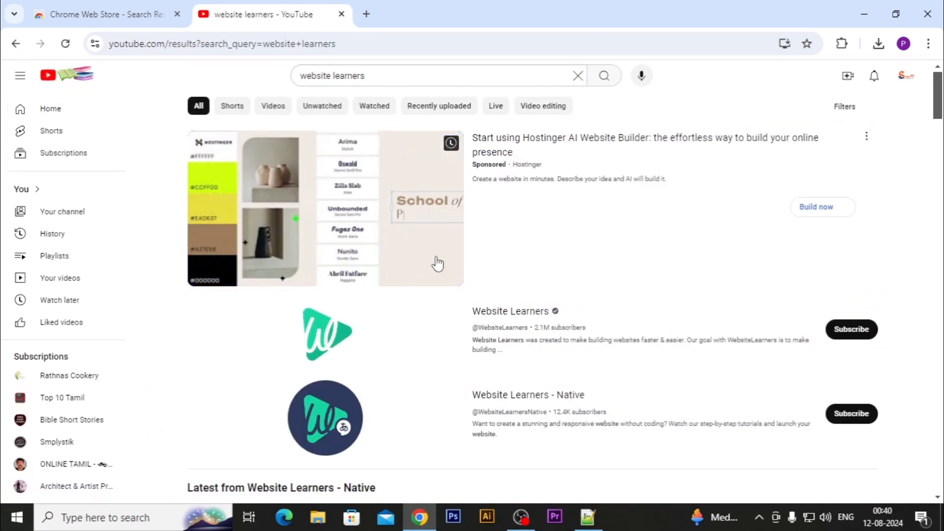
Open the video "How to Create a Website for FREE !" from the Website Learners channel's uploads
left_click(340, 323)
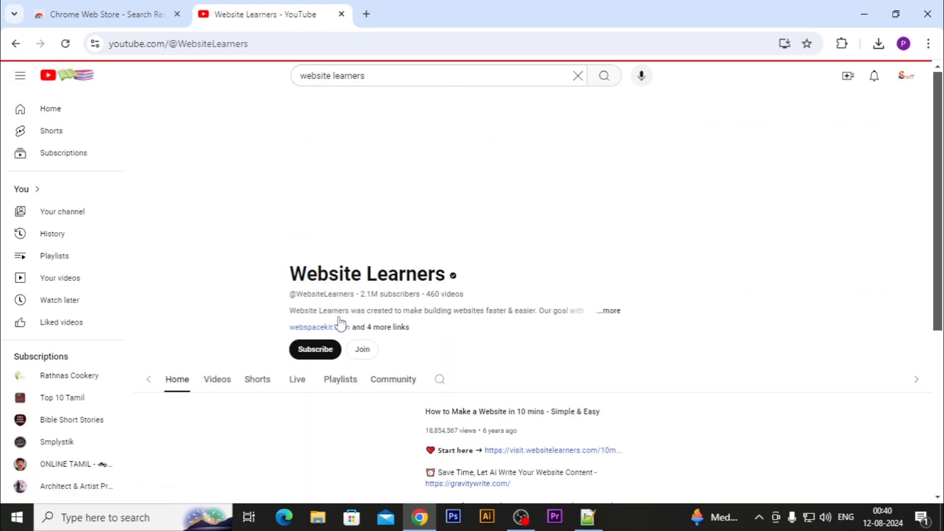
left_click(230, 333)
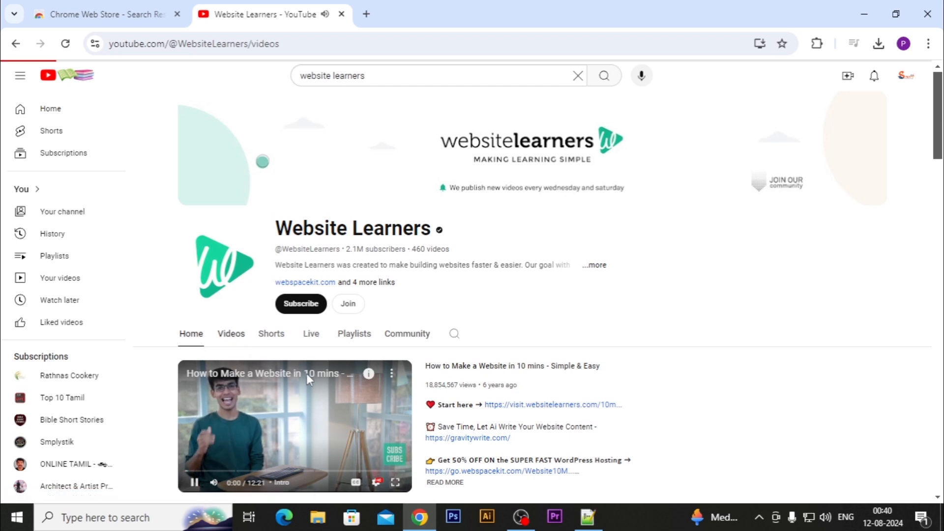
scroll(394, 354, "down", 4)
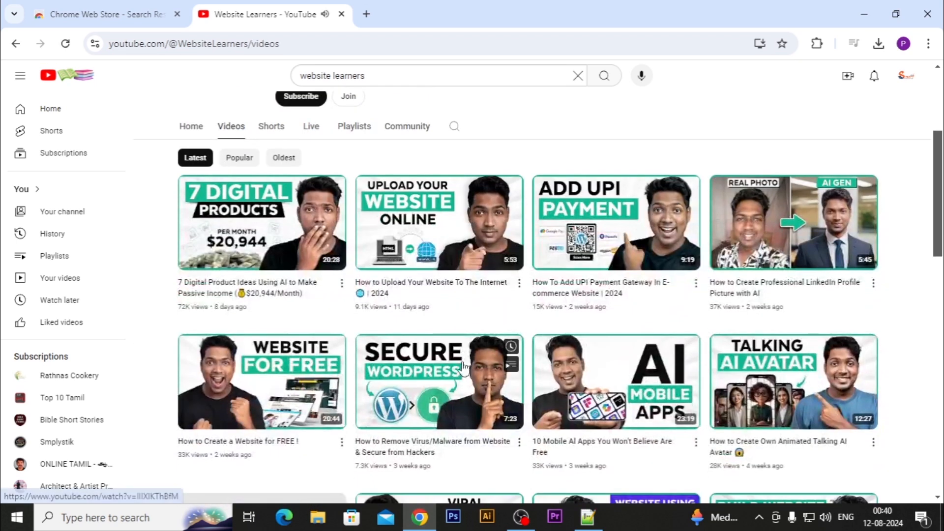
scroll(508, 226, "down", 3)
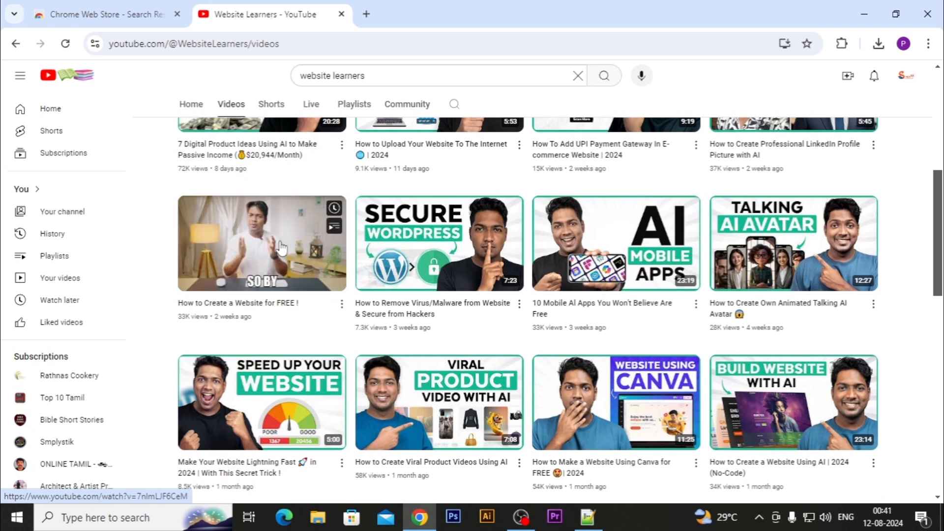
left_click(331, 250)
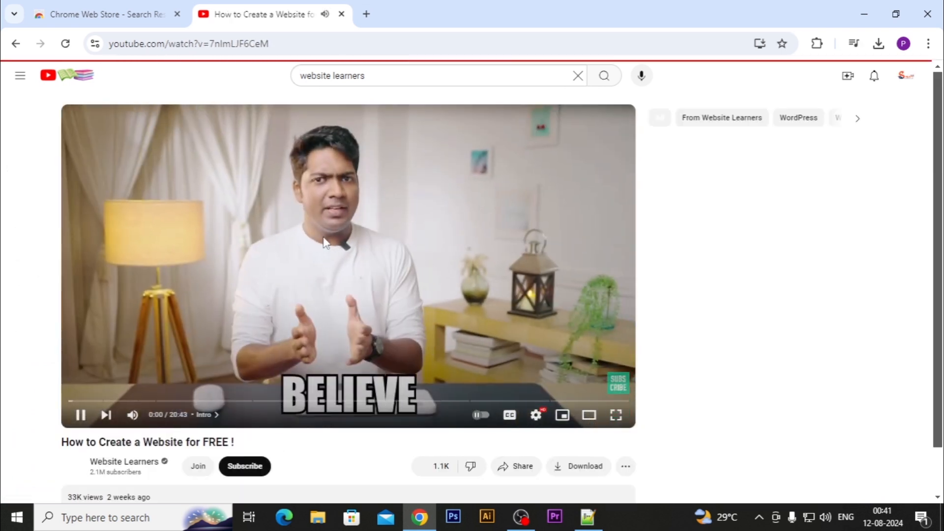
Mute the video and preview a few seconds of it with captions turned on, leaving it paused
left_click(326, 240)
left_click(132, 414)
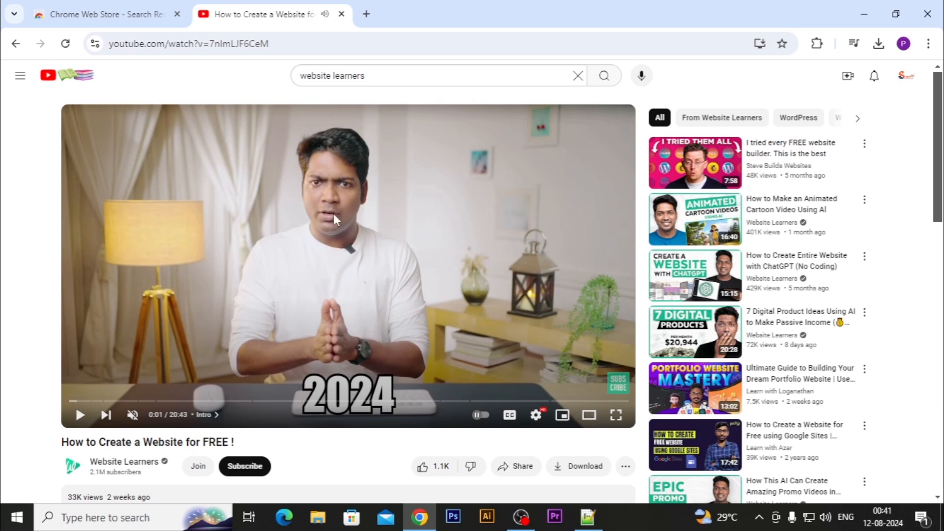
left_click(509, 417)
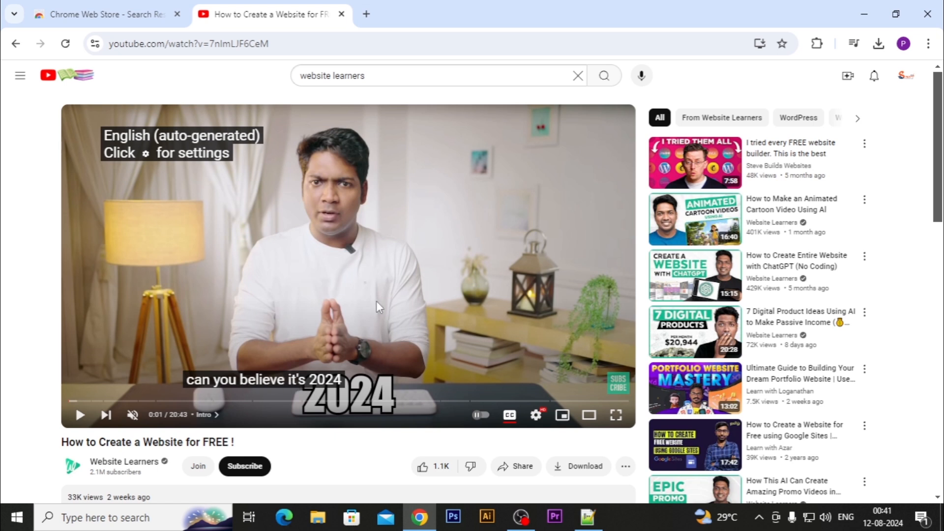
left_click(415, 237)
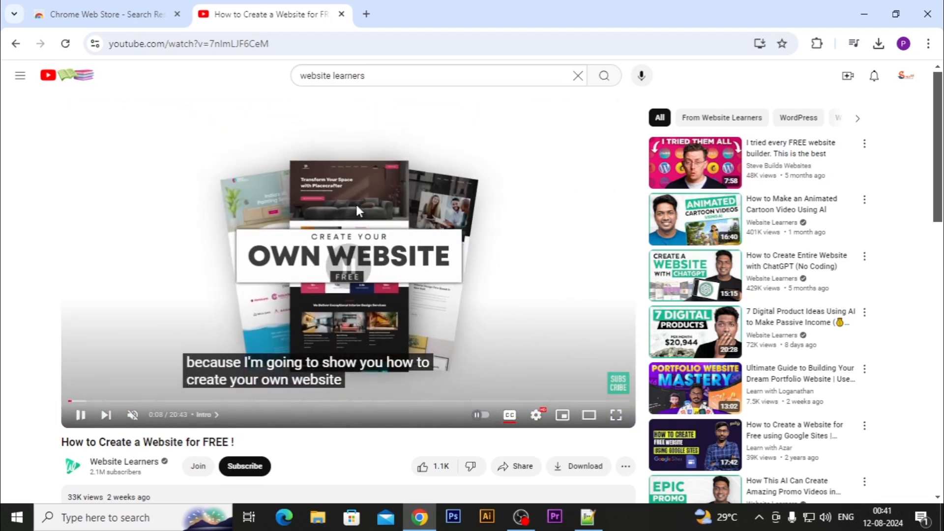
left_click(356, 204)
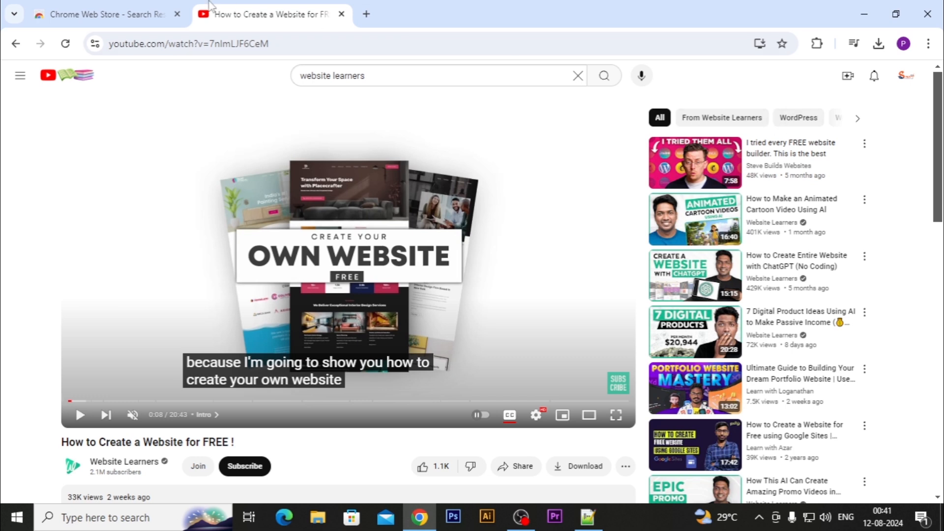
Add the YouTube To Text extension to Chrome from the web store search results and dismiss the installation notice
left_click(130, 11)
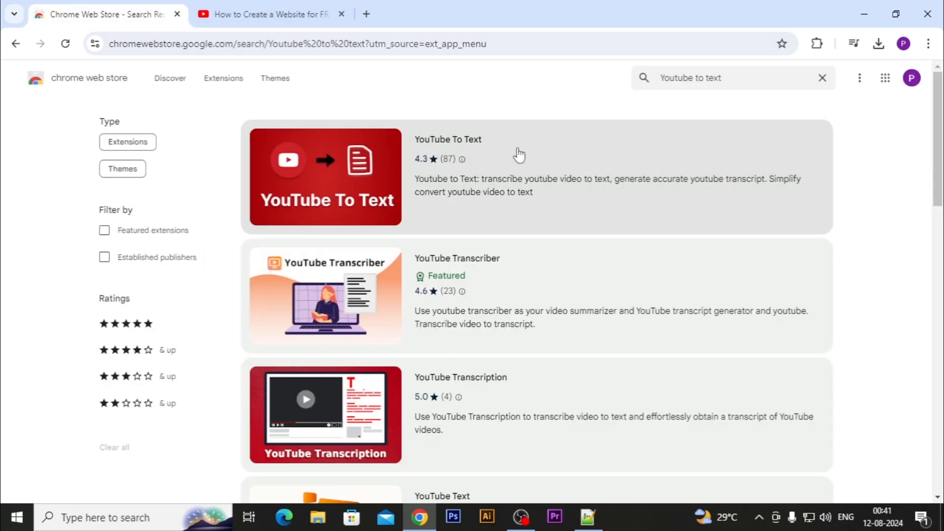
left_click(500, 156)
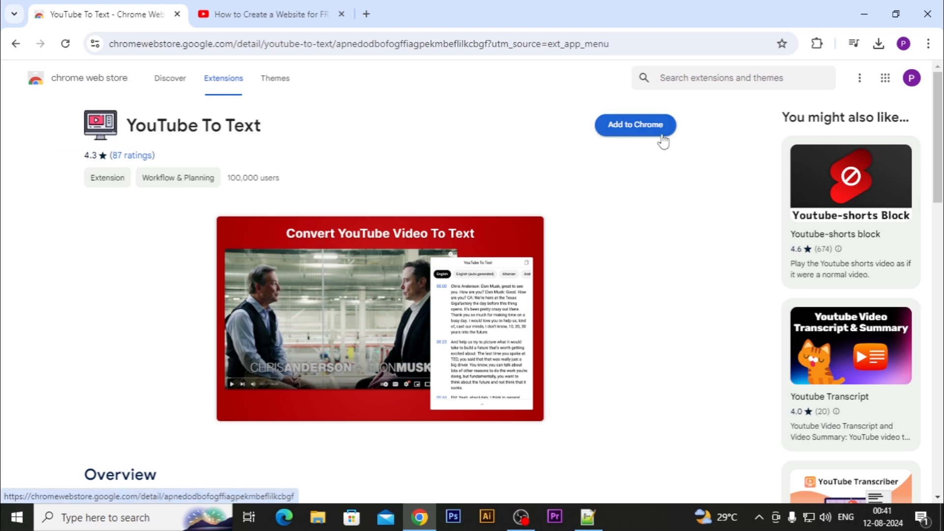
left_click(622, 127)
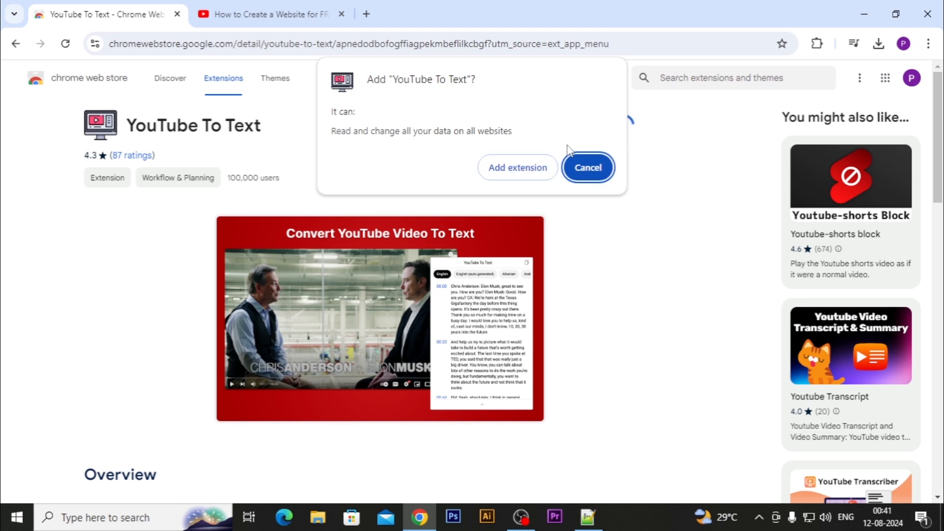
left_click(515, 170)
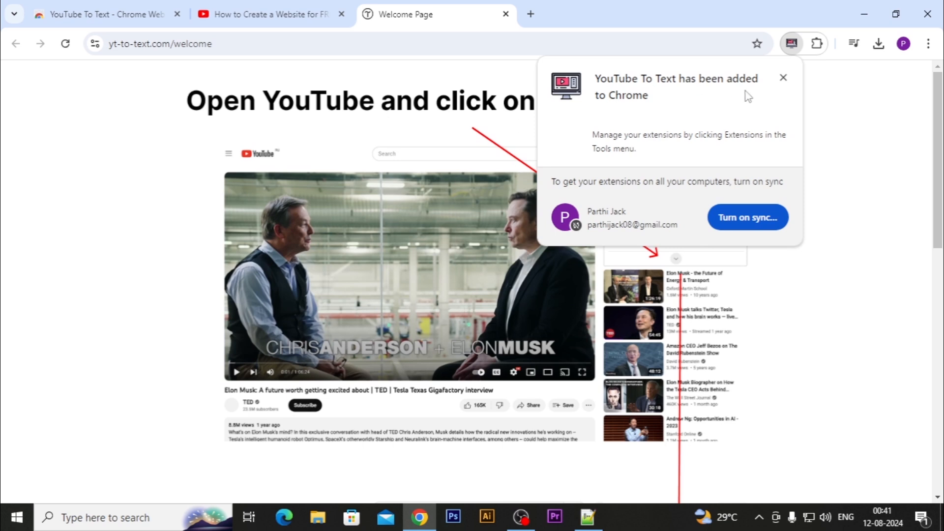
left_click(783, 80)
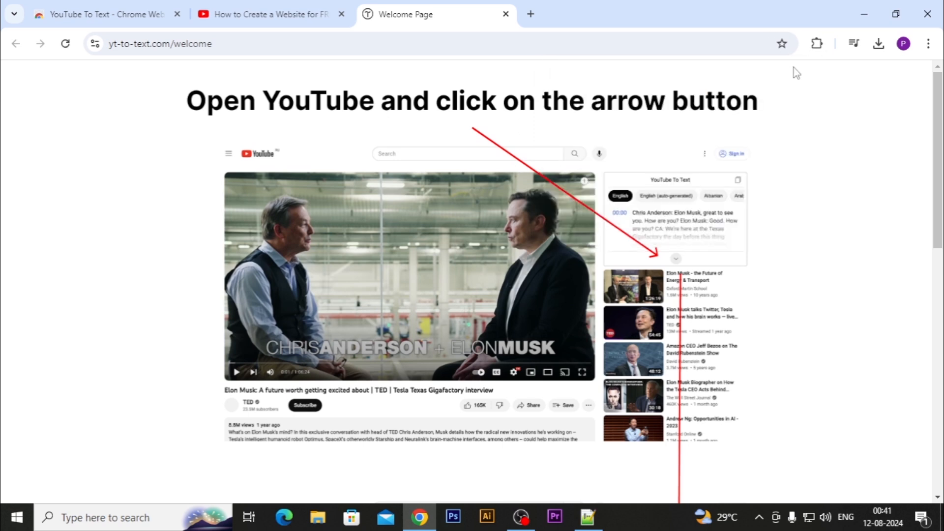
Check the installed extensions for YouTube To Text and reload the YouTube video page
left_click(817, 45)
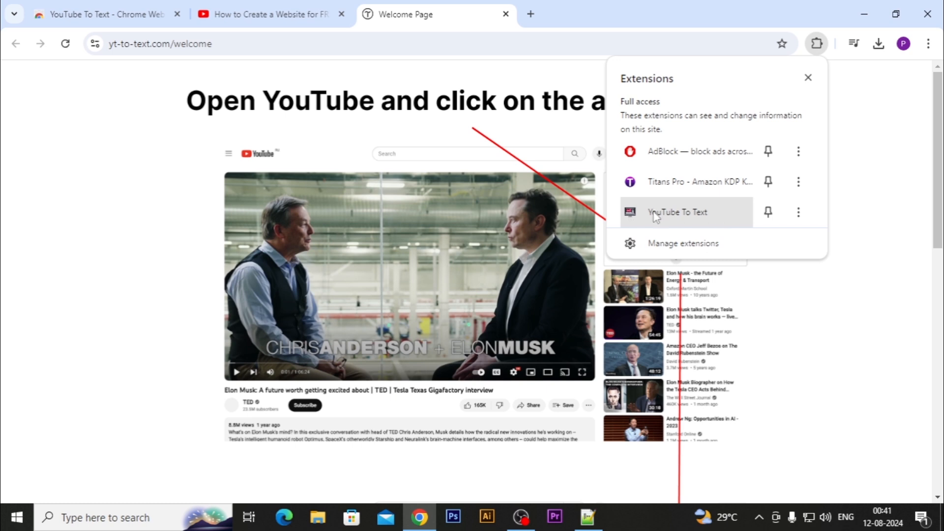
left_click(212, 91)
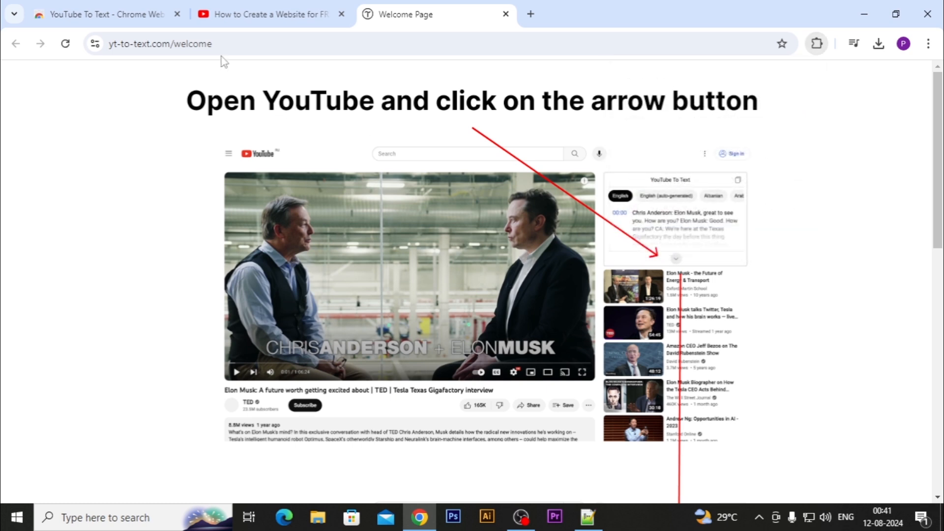
left_click(233, 14)
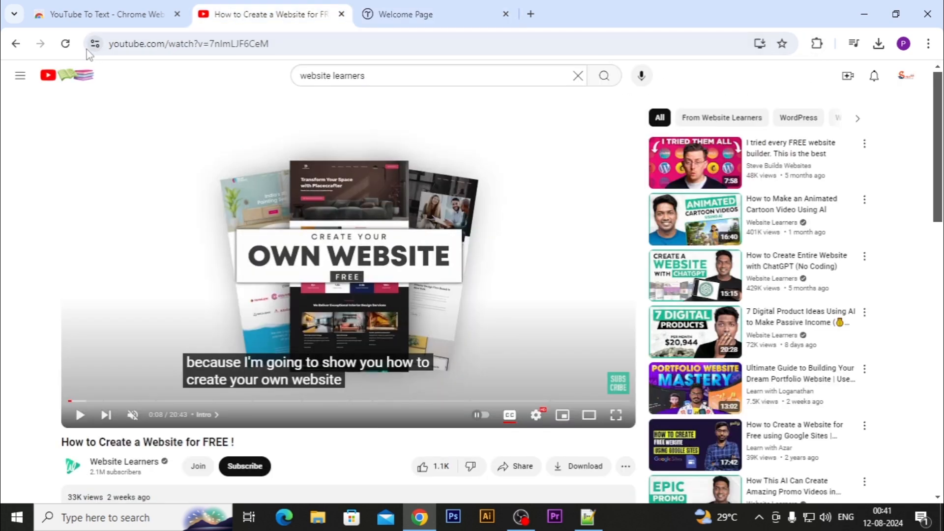
left_click(65, 44)
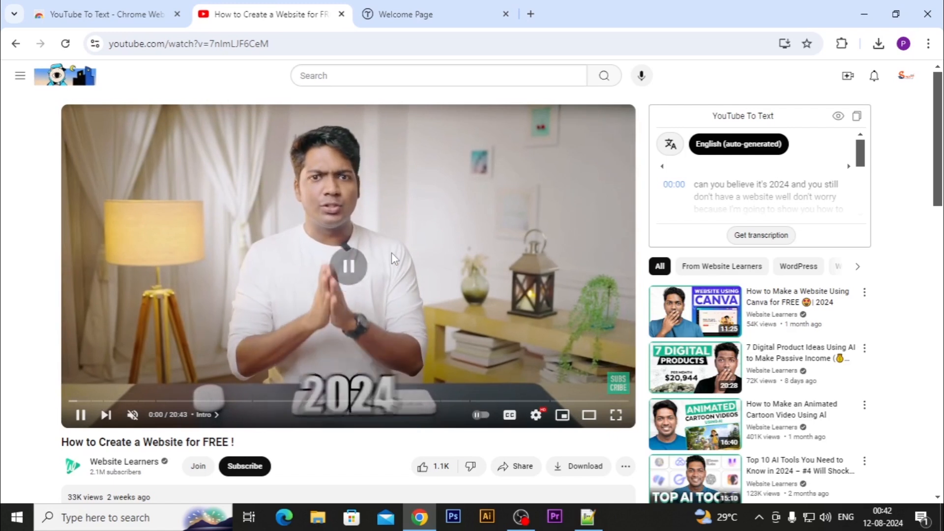
Pause the video and expand the full transcription in the YouTube To Text panel
left_click(391, 252)
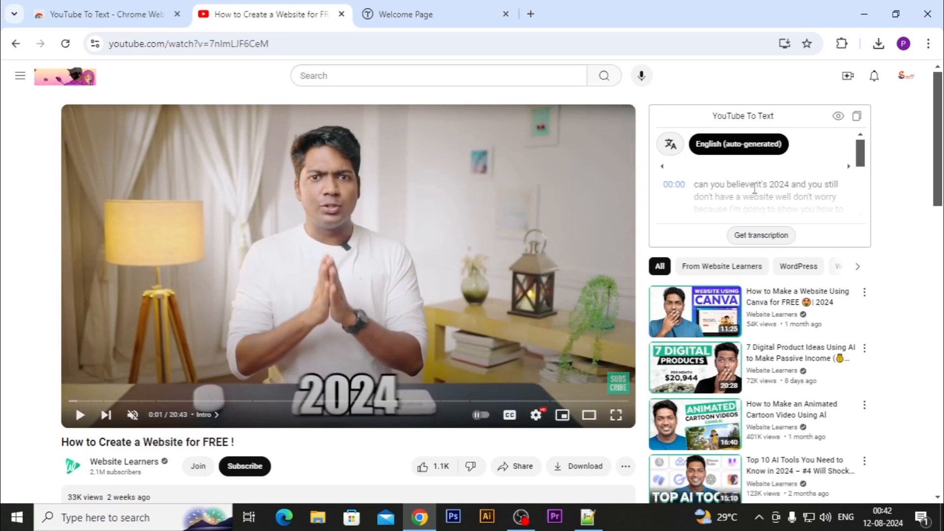
left_click(757, 236)
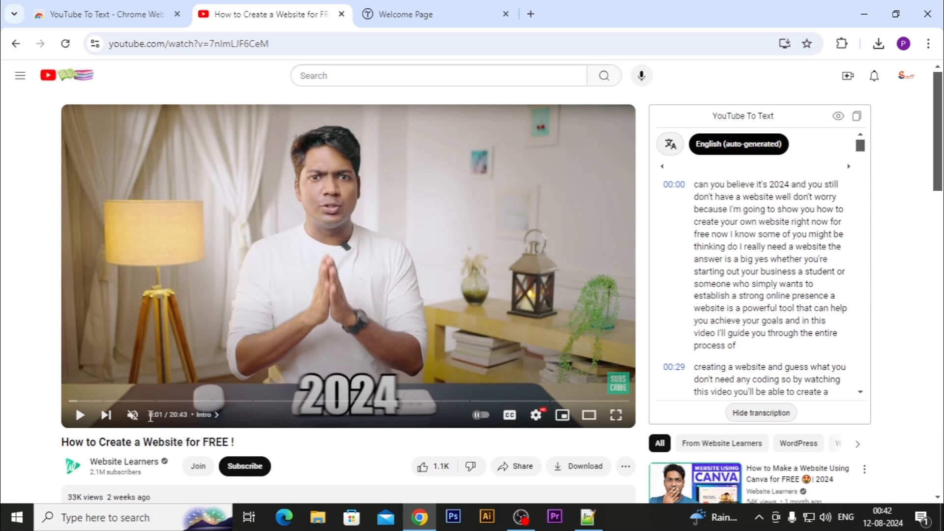
Turn on the video's captions and close the chapters list
left_click_drag(171, 418, 176, 416)
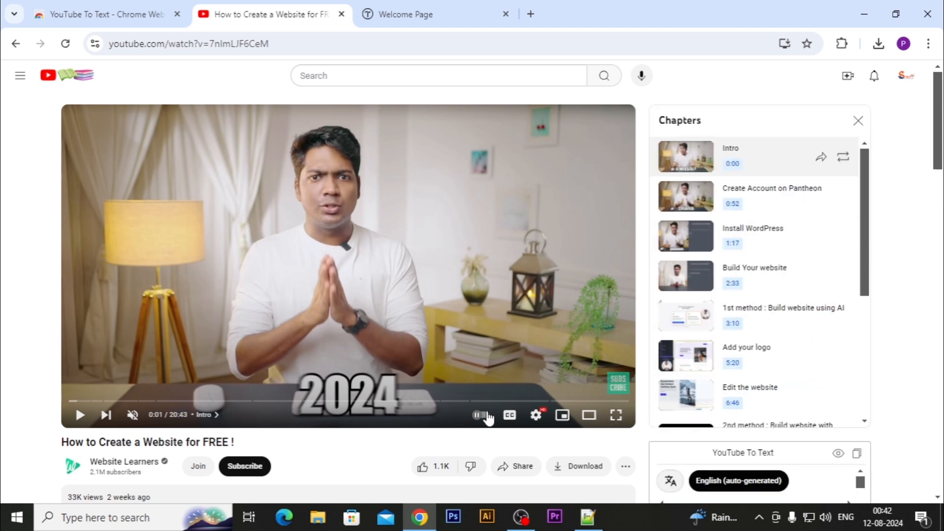
left_click(511, 416)
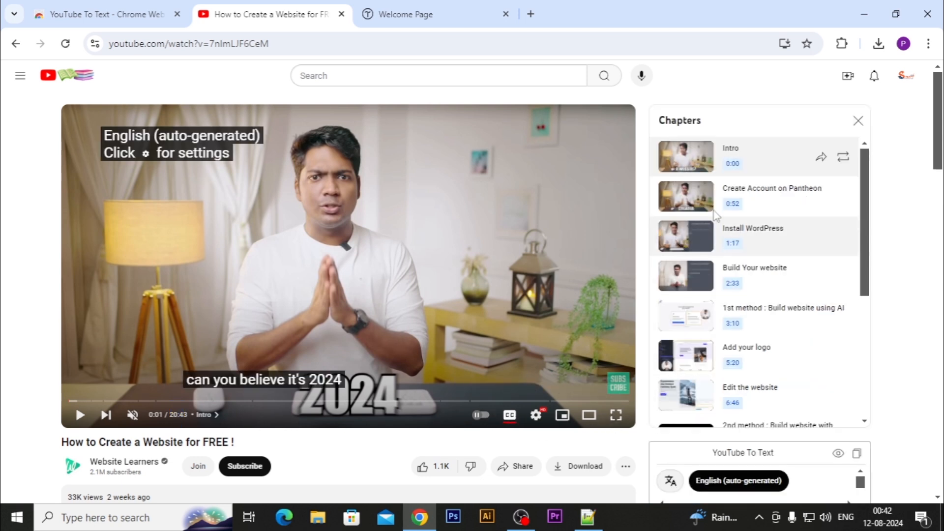
left_click(858, 120)
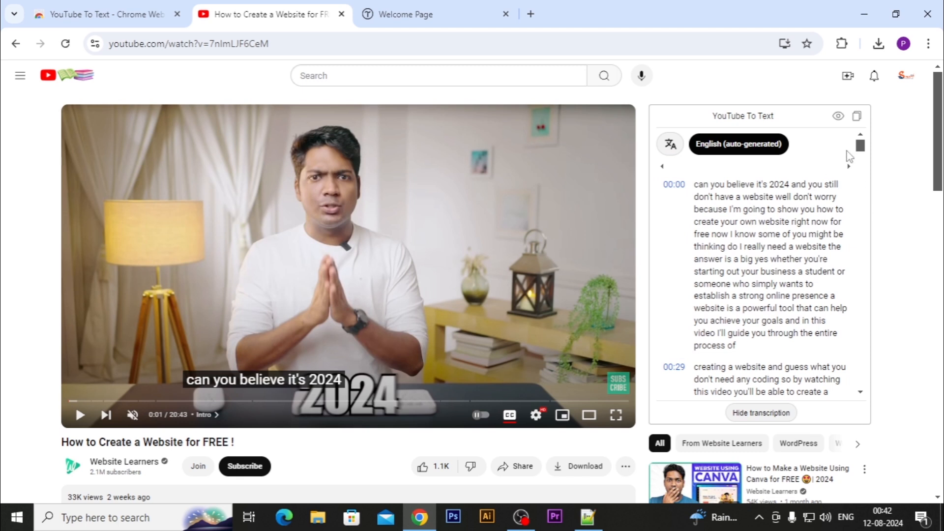
Look through the timestamped transcript in the YouTube To Text panel from its beginning to its end
left_click_drag(657, 186, 691, 188)
left_click_drag(859, 149, 868, 408)
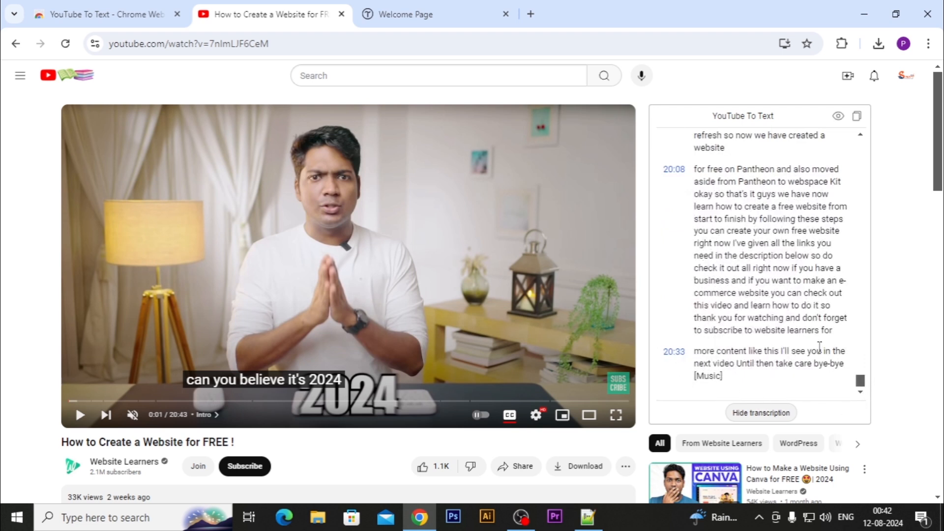
scroll(819, 347, "up", 15)
scroll(810, 264, "up", 15)
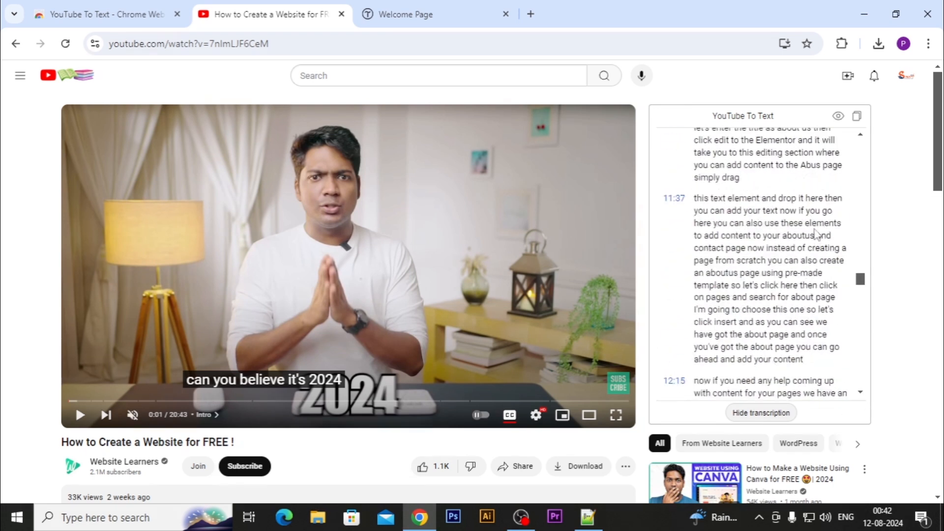
Hide the YouTube To Text panel, show it again and expand the full transcription
left_click(838, 118)
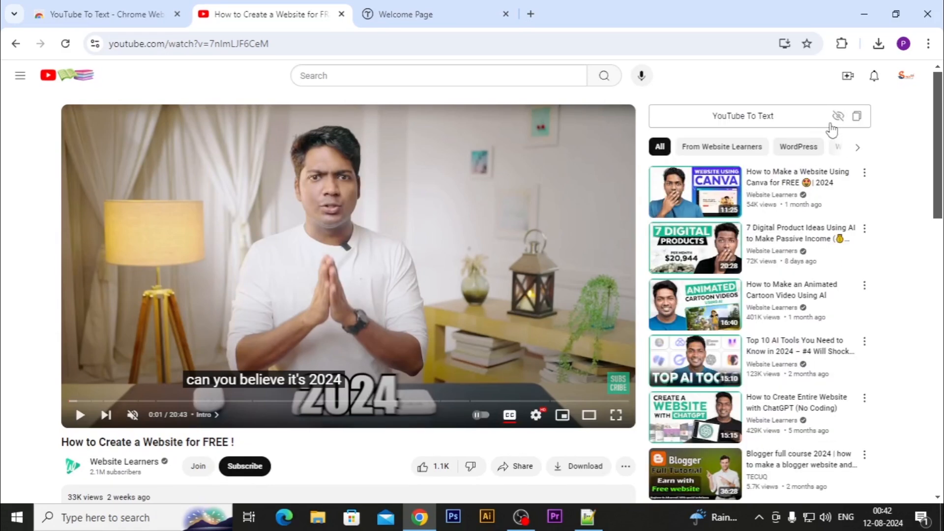
left_click(837, 118)
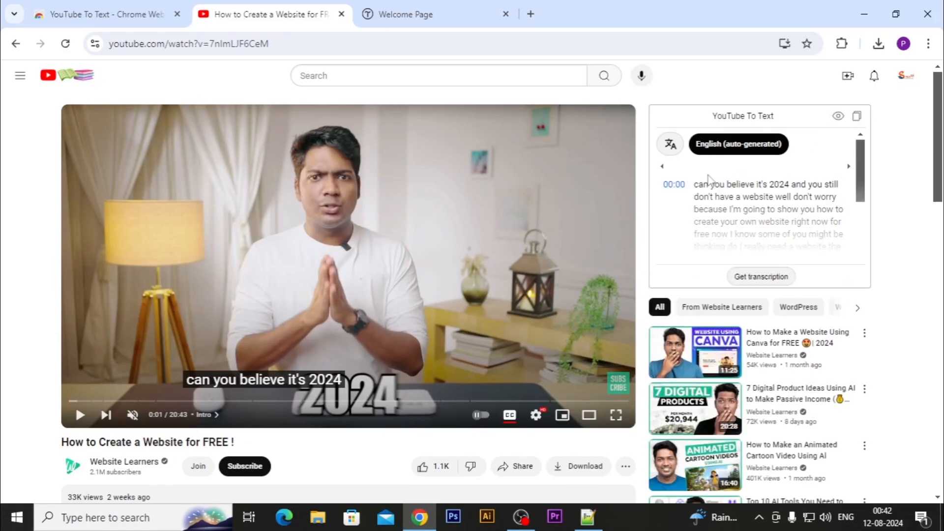
left_click(776, 236)
mouse_move(858, 144)
left_mouse_down()
mouse_move(864, 381)
mouse_move(853, 137)
left_mouse_up()
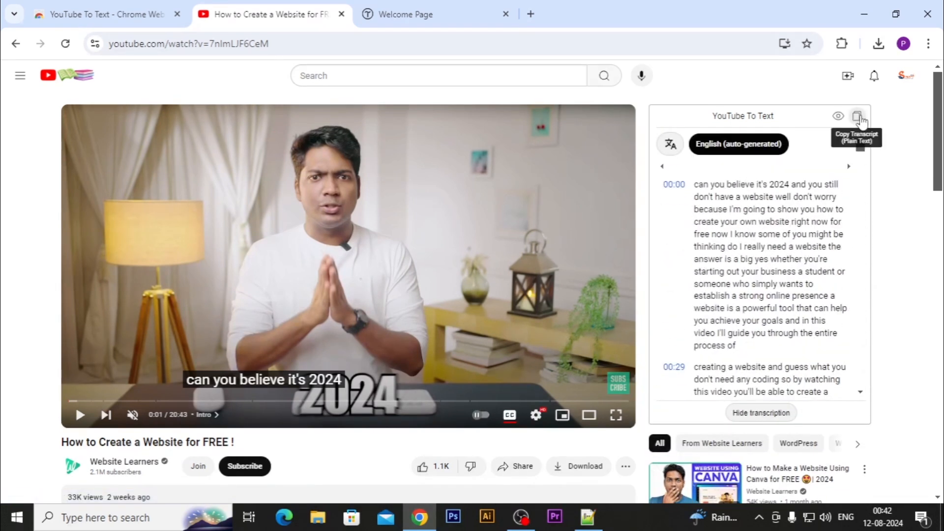
Copy the plain-text transcript, switch to Notepad++ and paste it into the "new 3" document in place of "Youtube to Text"
left_click(857, 117)
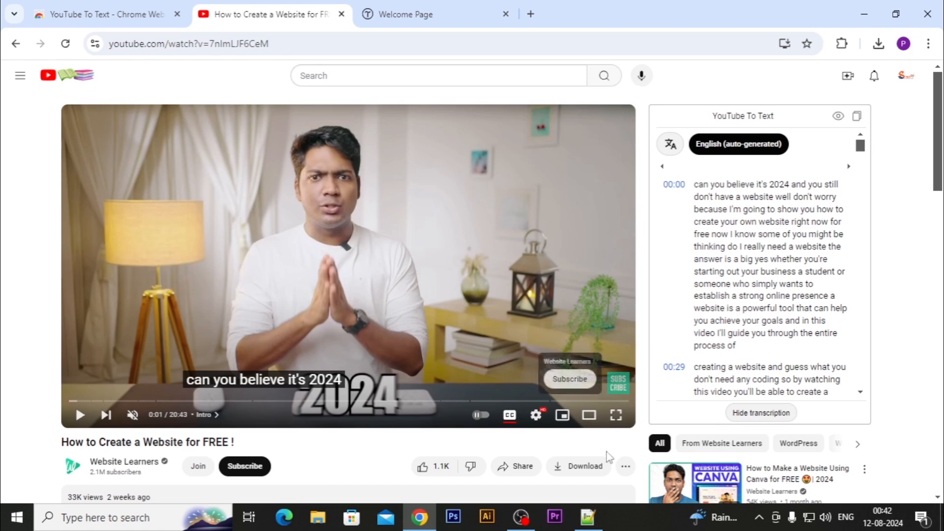
left_click(588, 518)
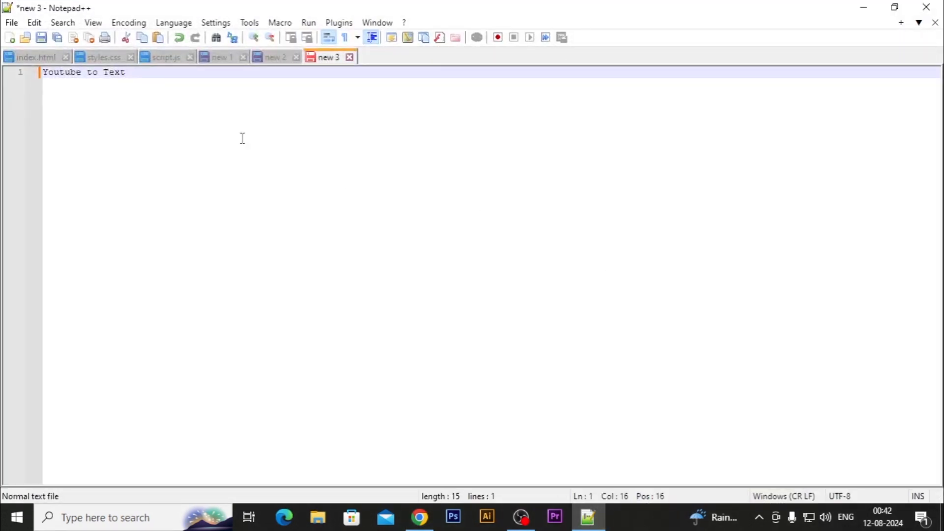
left_click_drag(132, 80, 4, 72)
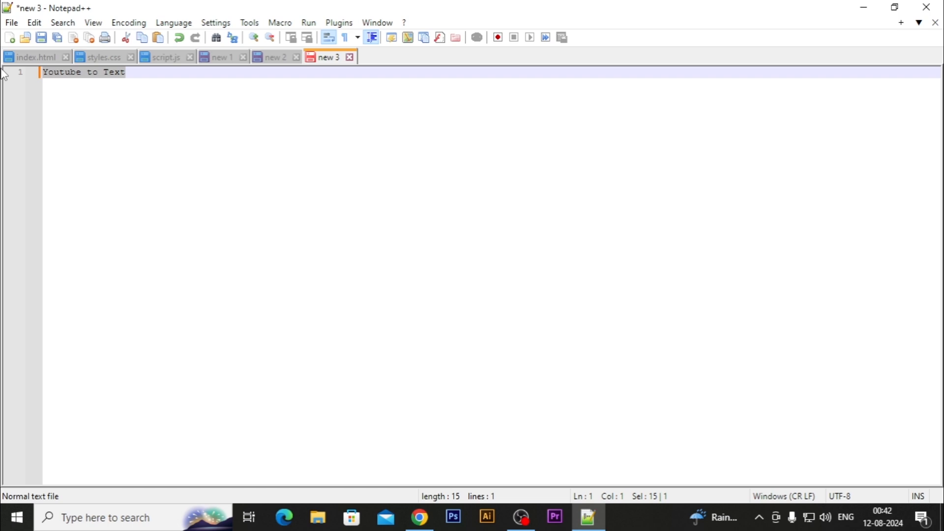
key("BackSpace")
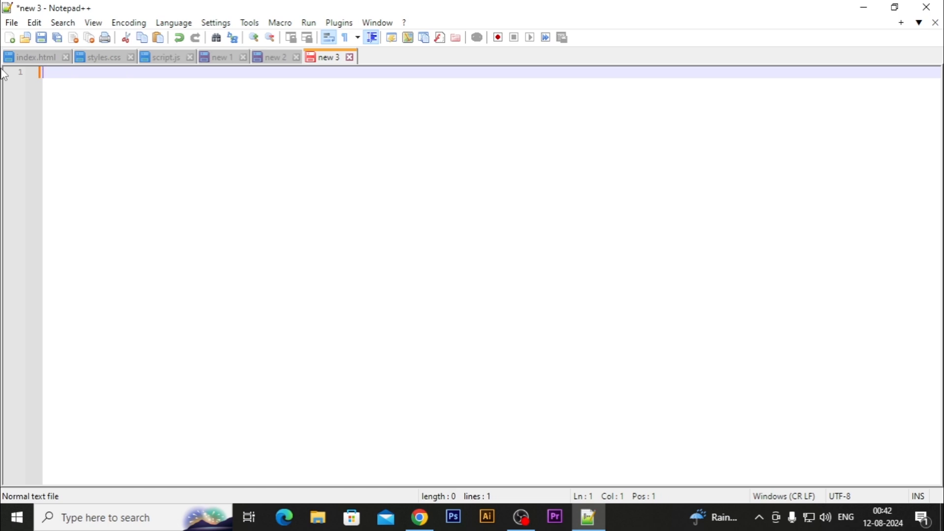
right_click(144, 100)
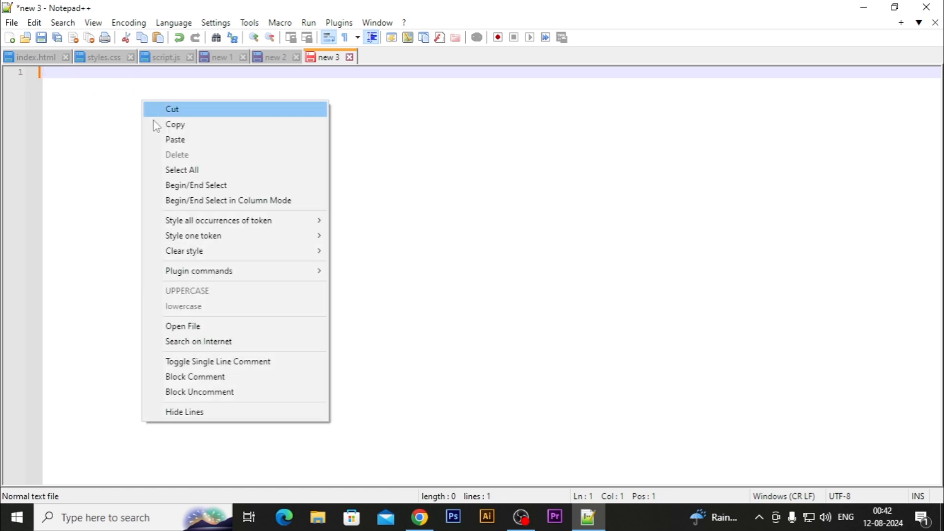
left_click(205, 141)
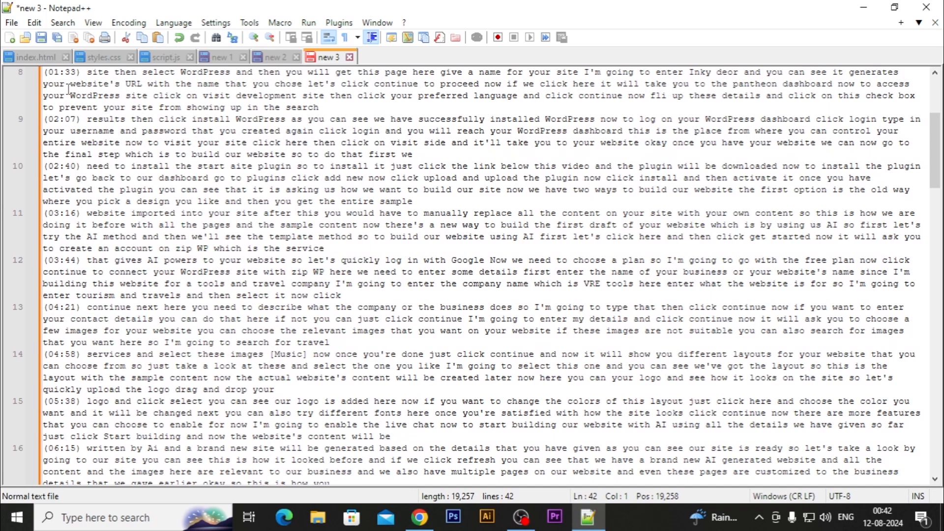
Delete the video URL and the "Transcript:" heading above the transcript text
left_click(47, 74)
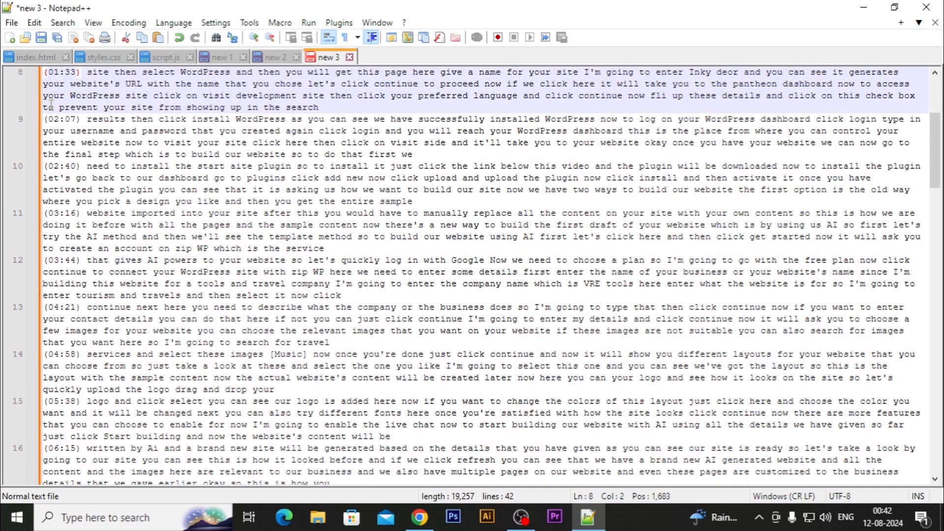
key("Up")
key("Up")
key("Up")
key("Up")
key("Up")
key("Up")
key("Up")
key("Home")
key("shift+End")
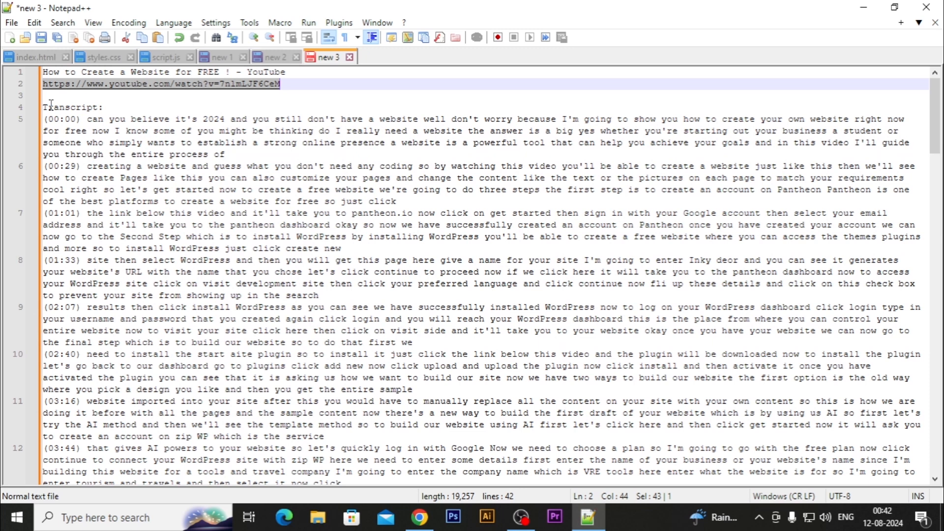
key("Delete")
key("Down")
key("Down")
key("shift+End")
key("Delete")
Insert two blank lines before each of the transcript paragraphs starting at (00:29) and (01:01)
key("Down")
key("Down")
key("Down")
key("Down")
key("Down")
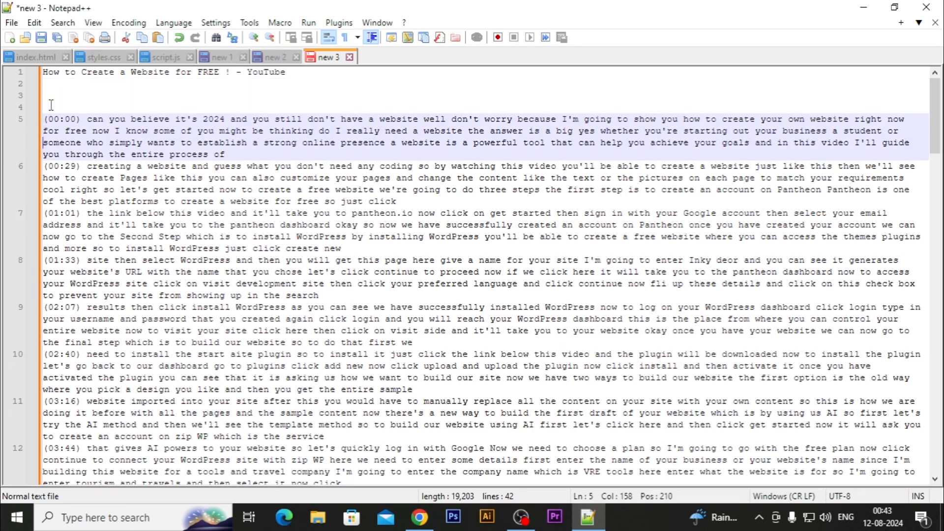
key("Return")
key("Return")
key("Down")
key("Down")
key("Down")
key("Down")
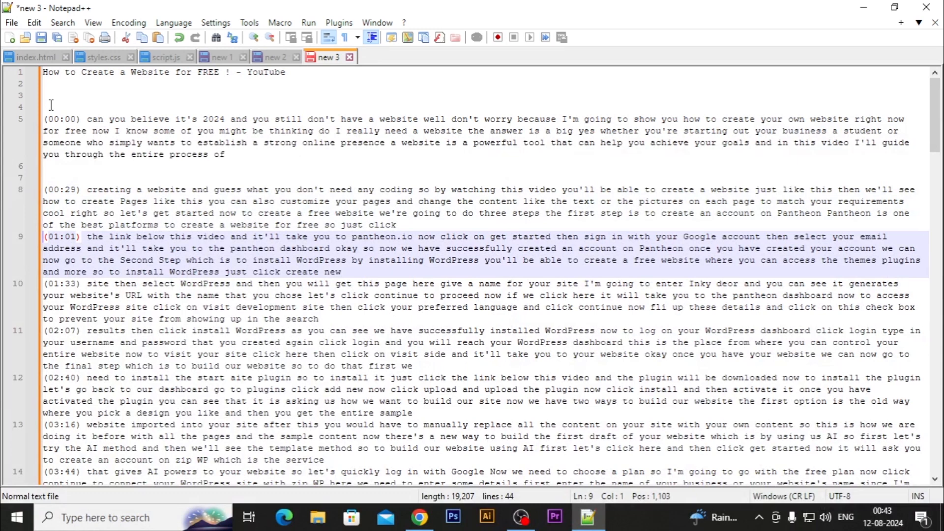
key("Return")
key("Return")
Insert one blank line before each of the transcript paragraphs starting at (01:33), (02:07) and (02:40)
key("Down")
key("Down")
key("Down")
key("Down")
key("Return")
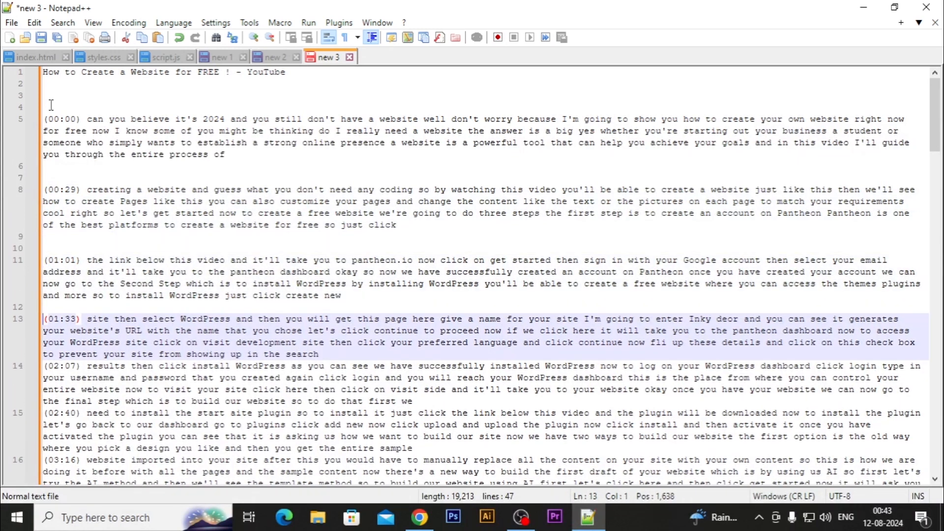
key("Down")
key("Down")
key("Down")
key("Down")
key("Return")
key("Down")
key("Down")
key("Down")
key("Down")
key("Return")
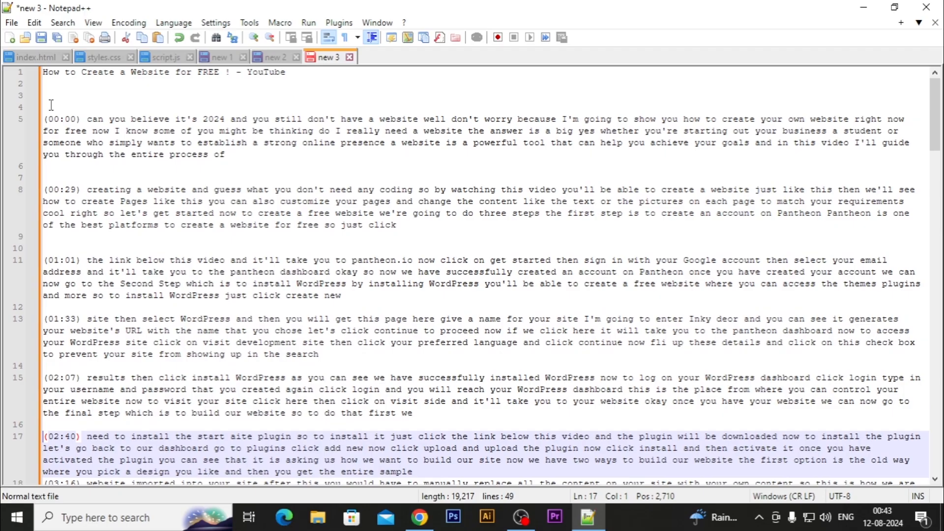
Insert a blank line before each of the last two transcript paragraphs, (20:33) and (20:08)
scroll(109, 185, "down", 20)
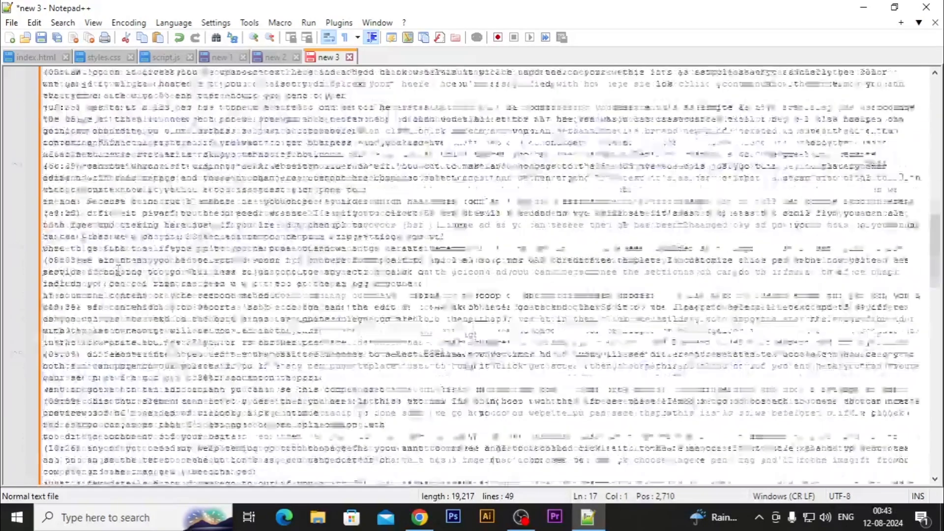
scroll(118, 272, "down", 7)
scroll(50, 311, "up", 2)
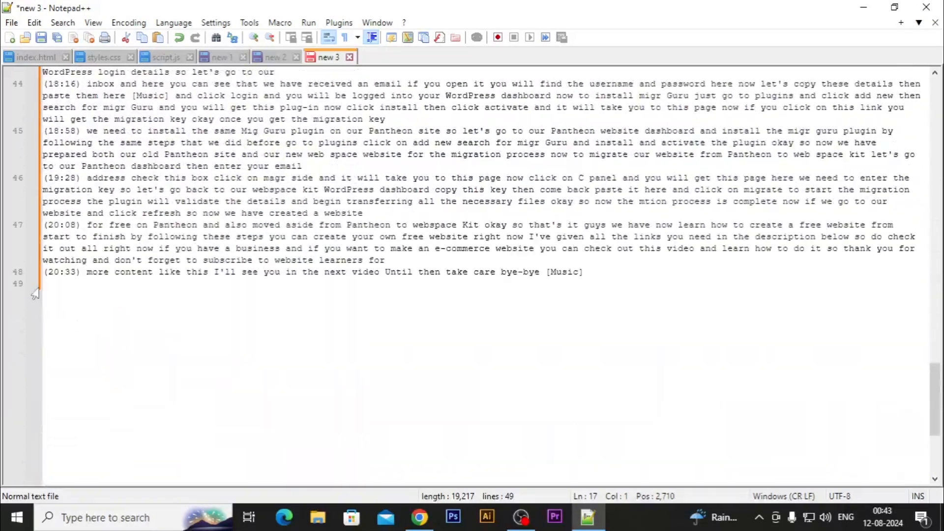
left_click(46, 275)
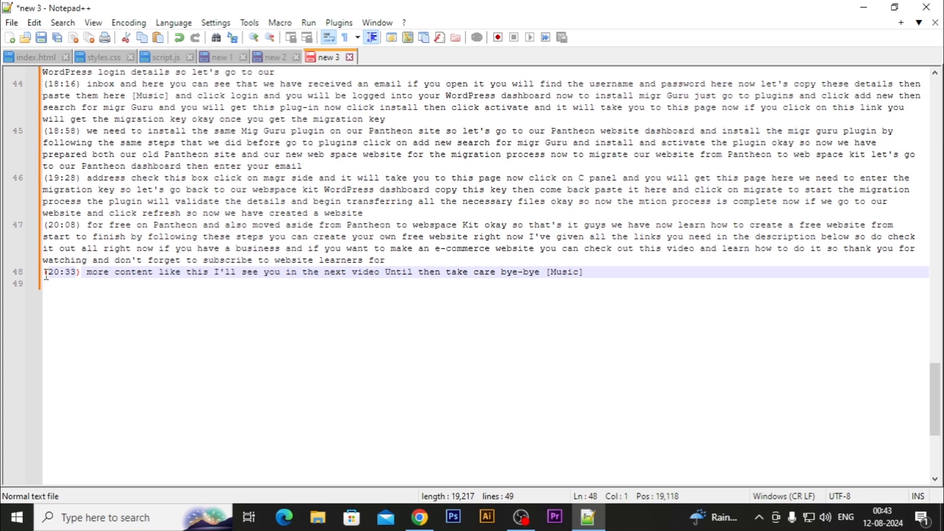
key("Return")
key("Up")
key("Up")
key("Up")
key("Up")
key("Up")
key("Return")
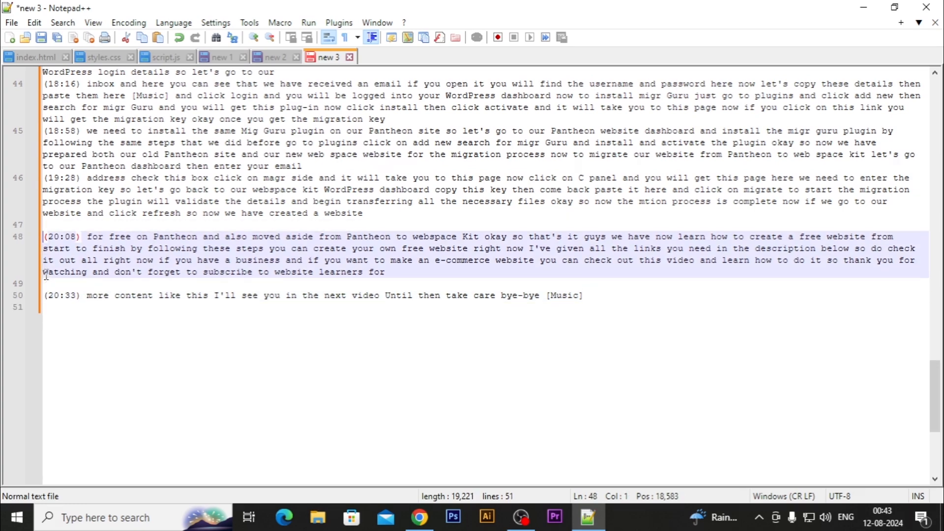
Delete the (00:00) timestamp from the start of the first transcript paragraph
scroll(148, 231, "up", 20)
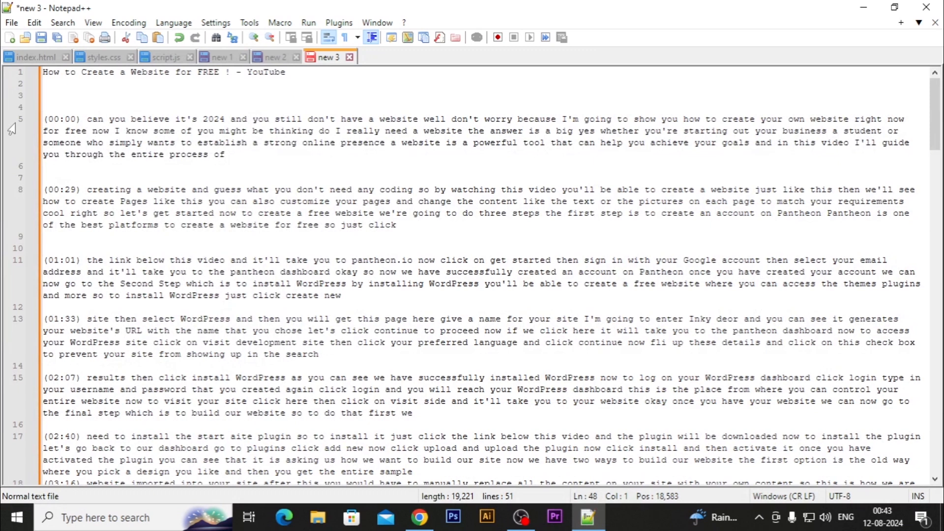
mouse_move(47, 119)
left_mouse_down()
mouse_move(65, 115)
mouse_move(35, 123)
left_mouse_up()
left_click(82, 117)
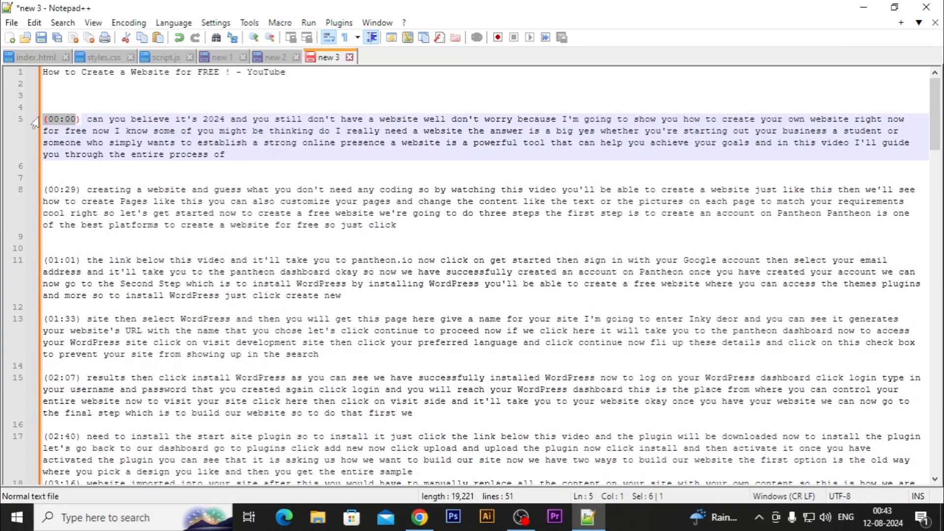
key("Delete")
key("Delete")
key("Delete")
Delete the (00:29) timestamp from the start of the second transcript paragraph
key("Down")
key("Down")
key("Down")
key("Down")
key("Down")
key("Down")
key("shift+Right")
key("shift+Right")
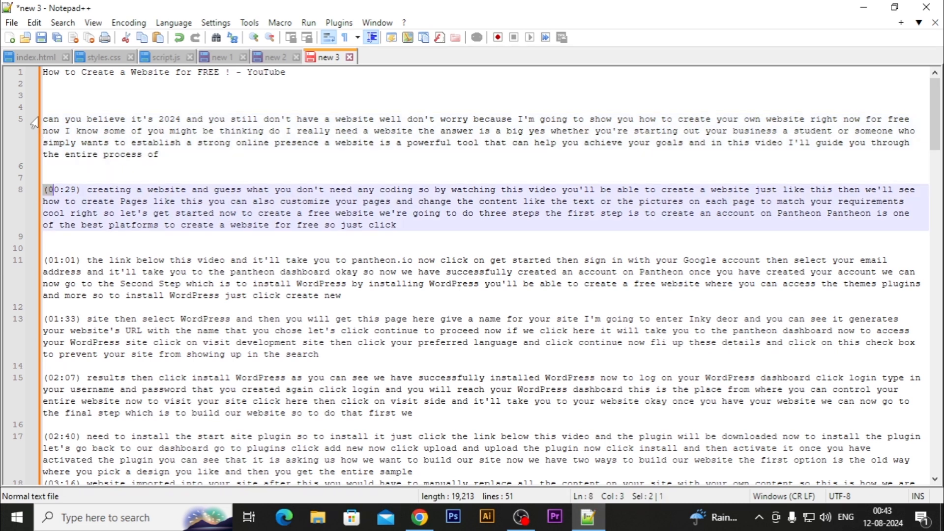
key("shift+Right")
key("shift+Right")
key("shift+Right")
key("Delete")
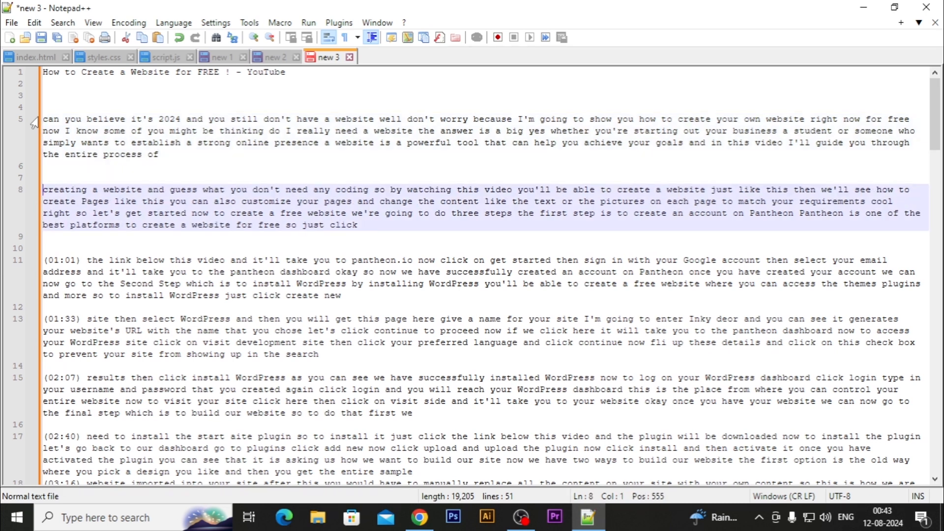
Select the first two transcript paragraphs without timestamps and copy them
key("Up")
key("Up")
key("Up")
key("Up")
key("Up")
key("Up")
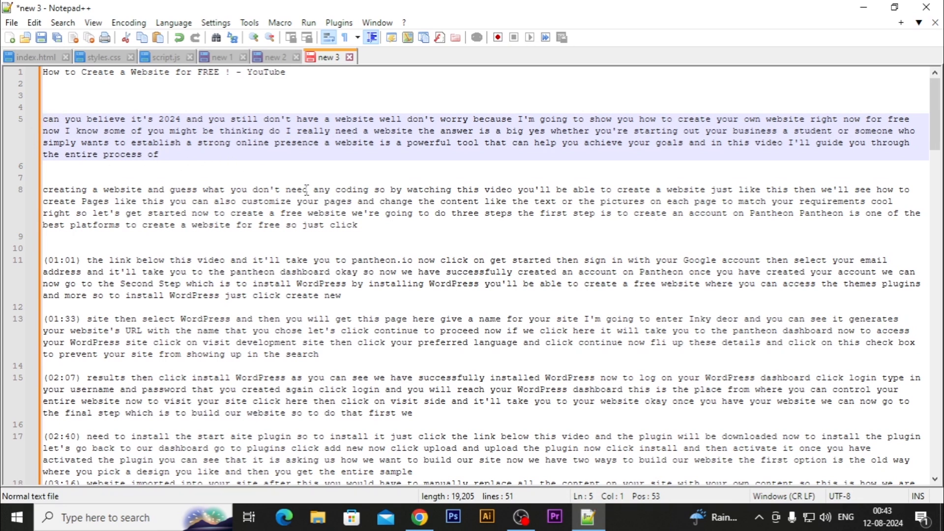
left_click(374, 228, "shift")
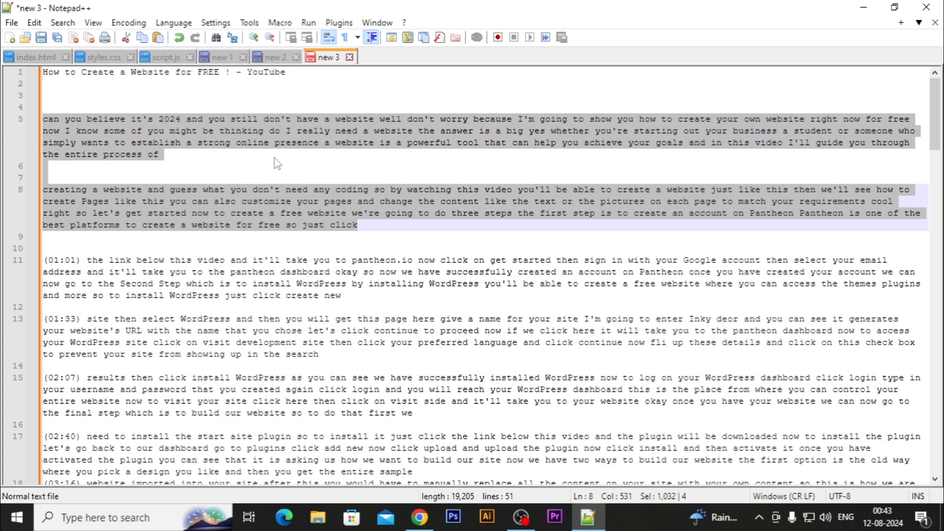
right_click(290, 127)
left_click(342, 152)
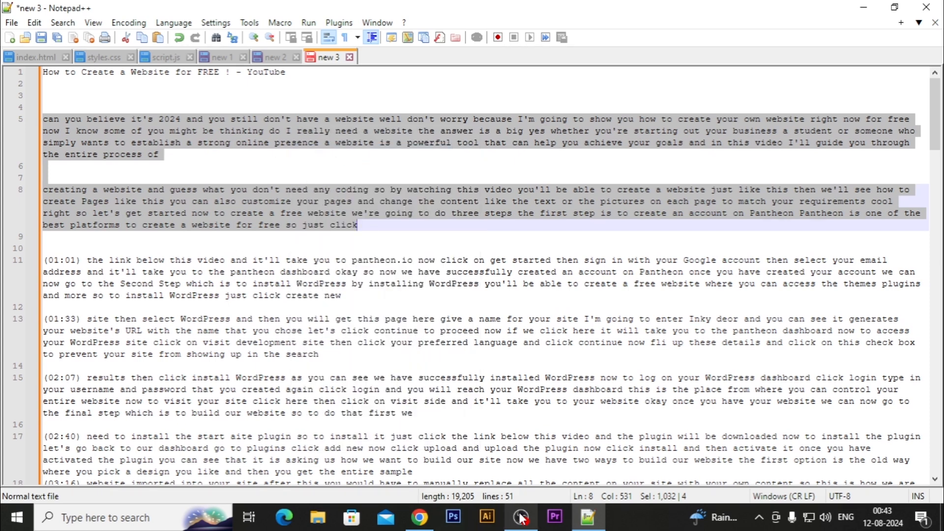
scroll(241, 246, "down", 13)
scroll(241, 246, "down", 20)
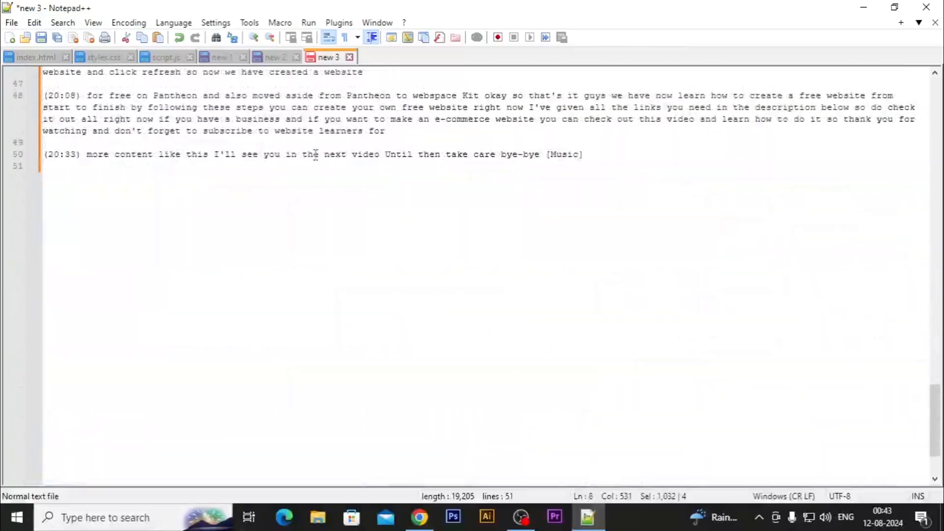
scroll(270, 145, "up", 20)
scroll(272, 166, "up", 15)
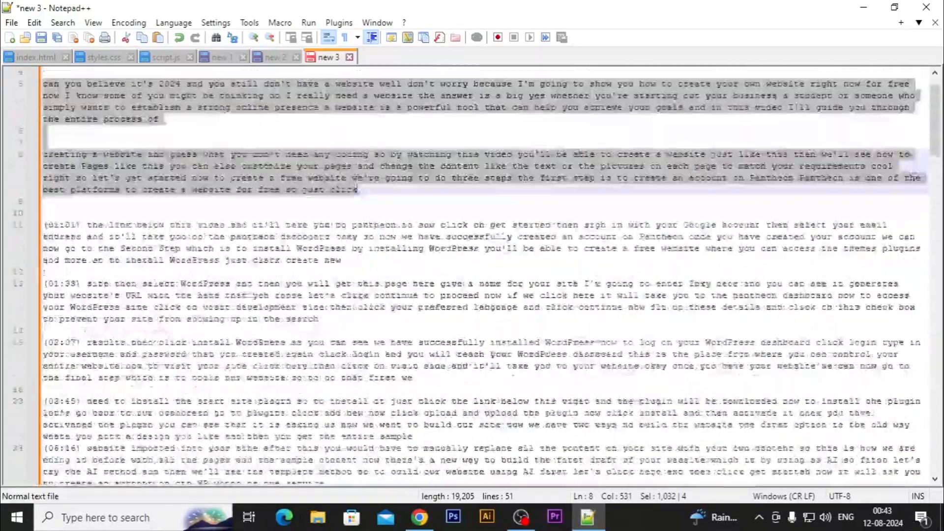
Switch to Chrome, load chatgpt.com in place of the extension's welcome page, and collapse the ChatGPT sidebar
left_click(424, 521)
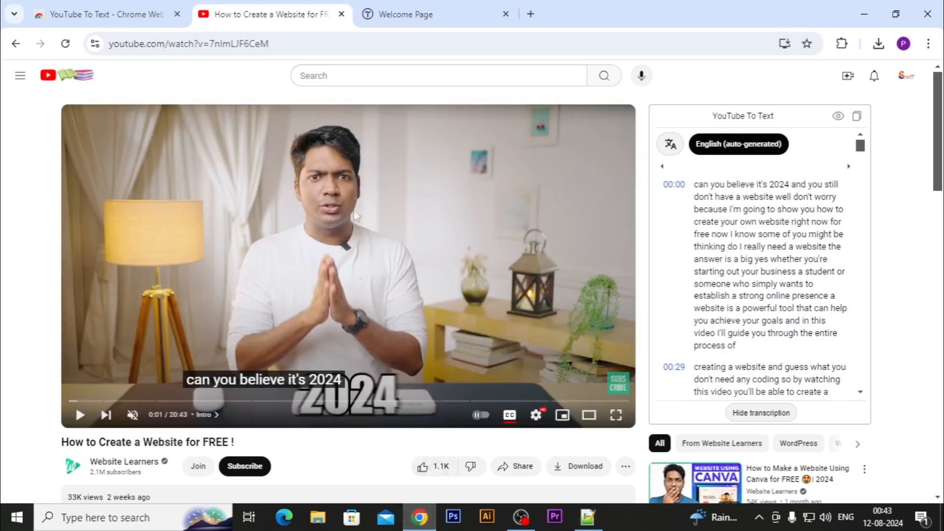
left_click(452, 8)
left_click(421, 42)
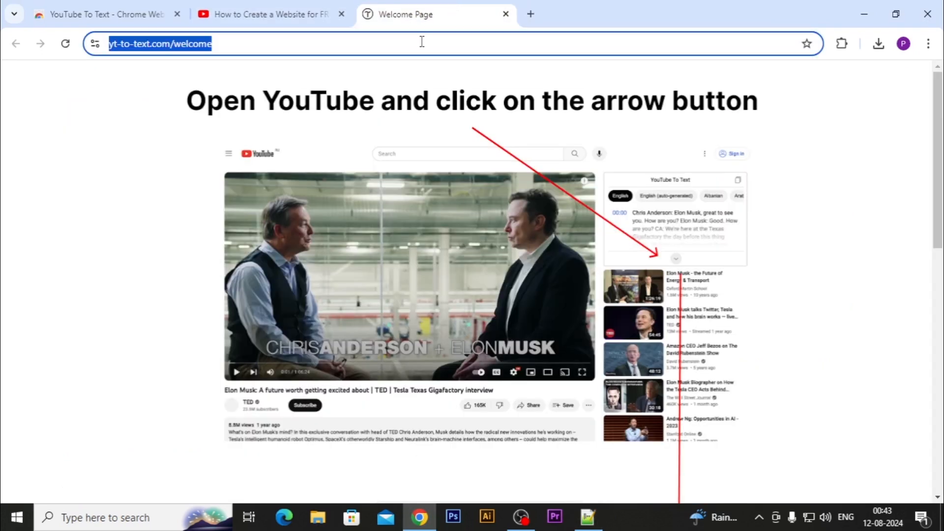
type("ch")
key("Return")
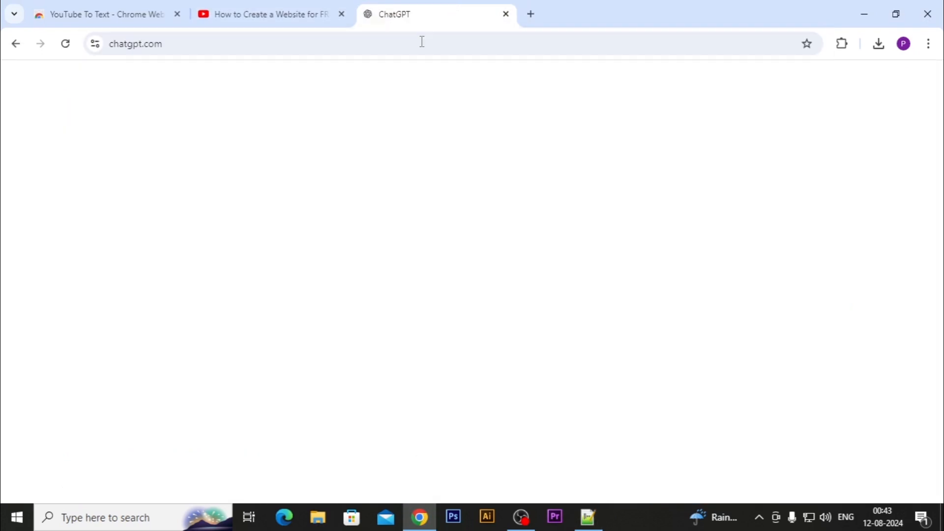
left_click(17, 75)
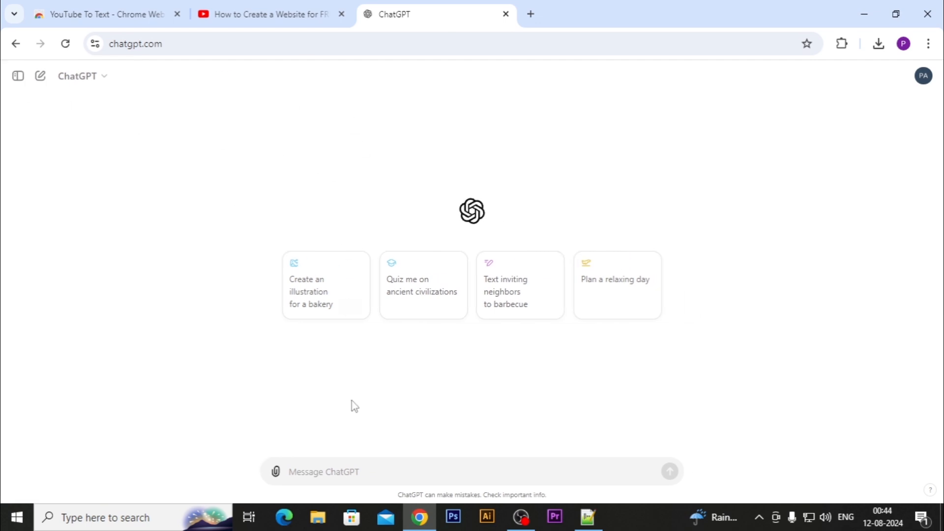
Paste the copied transcript paragraphs into the ChatGPT message, add "rewrite it" below them, and send the prompt
right_click(332, 472)
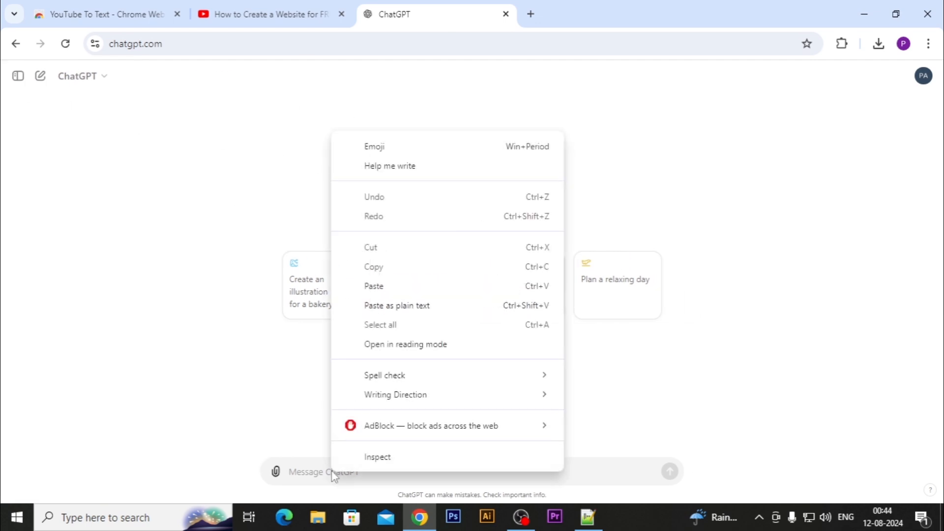
left_click(400, 293)
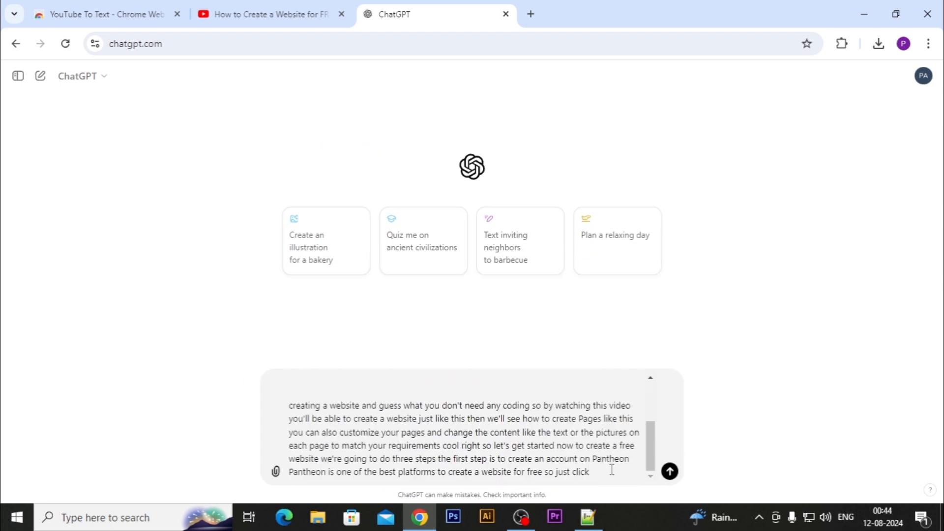
key("shift+Return")
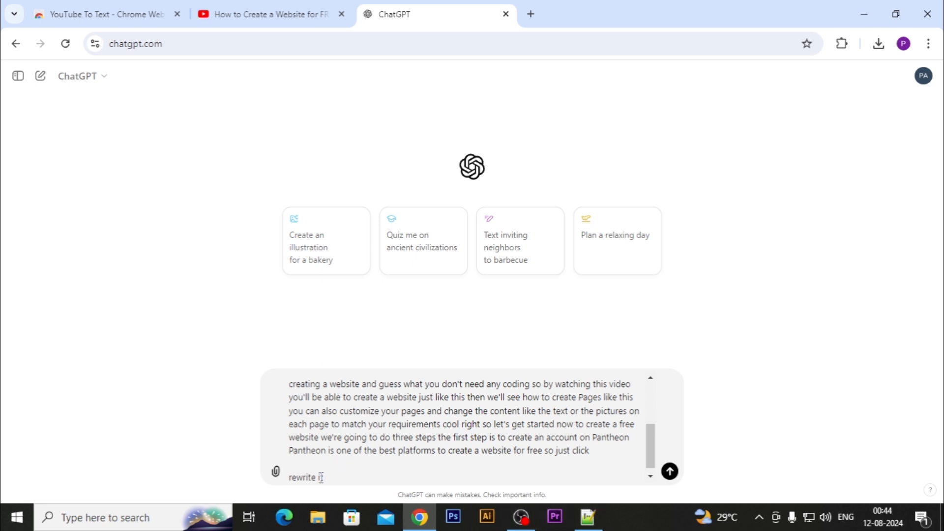
left_click_drag(328, 477, 270, 476)
left_click(334, 470)
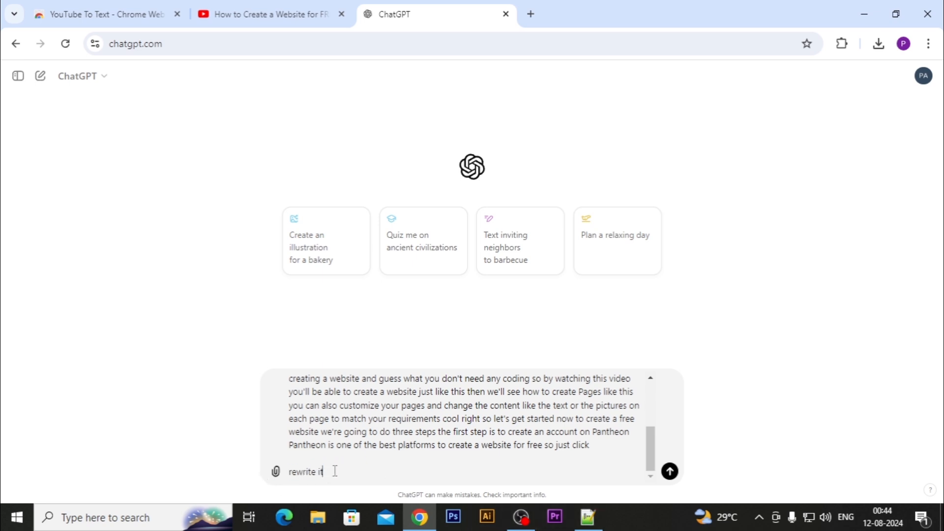
key("Return")
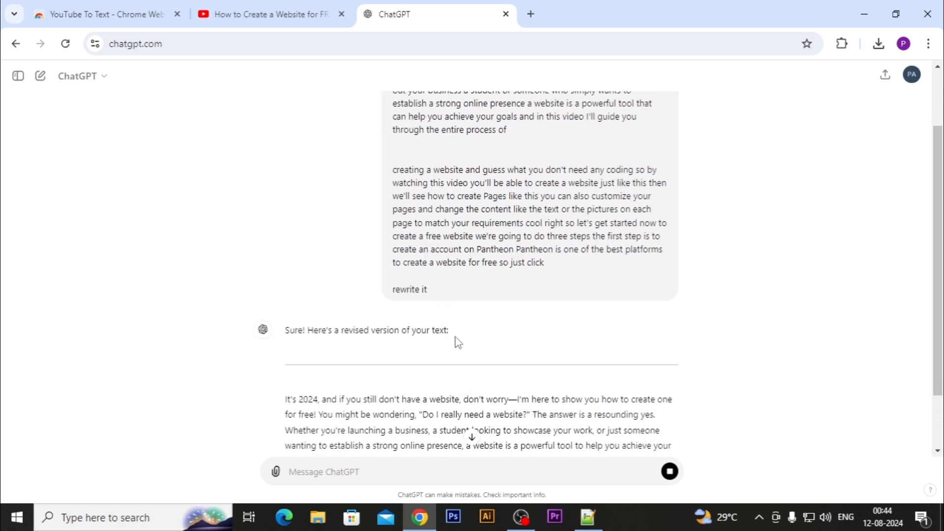
Review ChatGPT's revised version of the text and highlight its three paragraphs
scroll(456, 336, "down", 1)
scroll(456, 336, "down", 2)
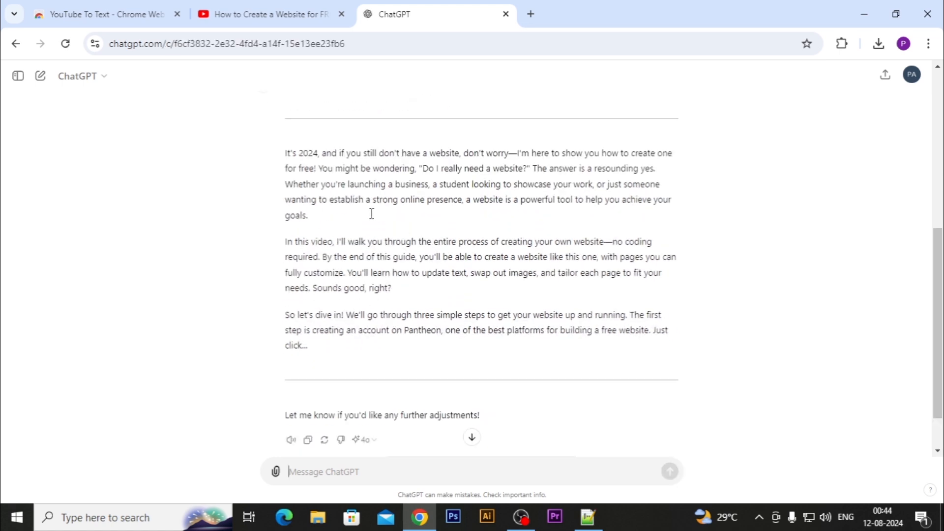
left_click_drag(284, 157, 403, 358)
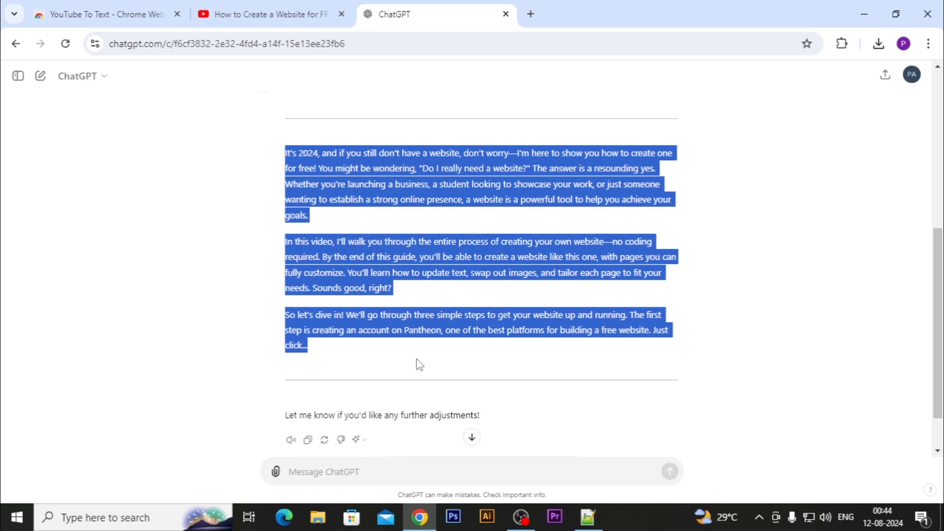
Switch to Notepad++ and review the transcript, highlighting all of it and its first two paragraphs
key("alt+Tab")
left_click(61, 129)
left_click_drag(43, 119, 636, 464)
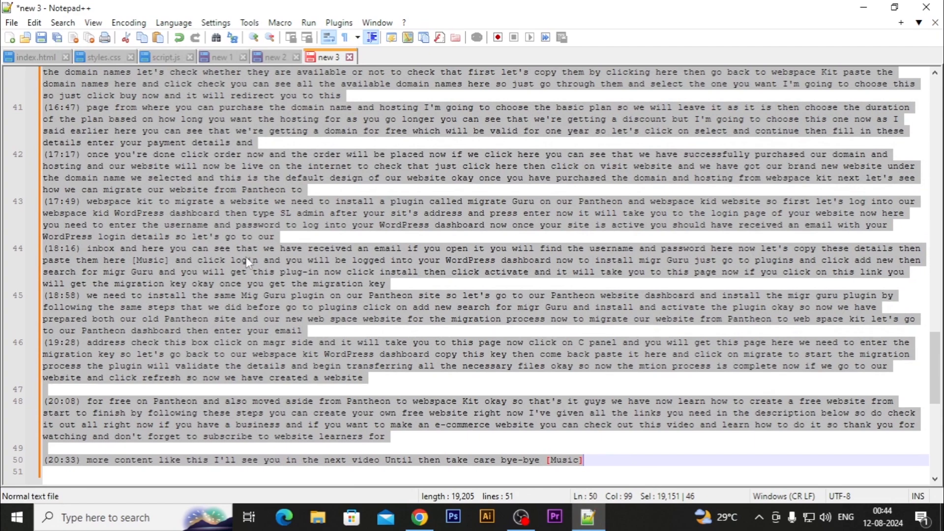
left_click(199, 180)
scroll(204, 206, "up", 20)
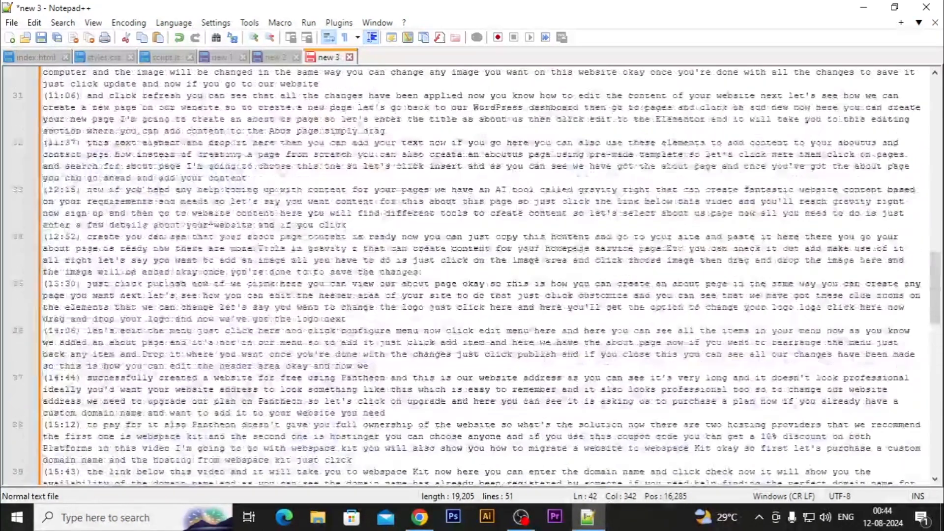
left_click(185, 130)
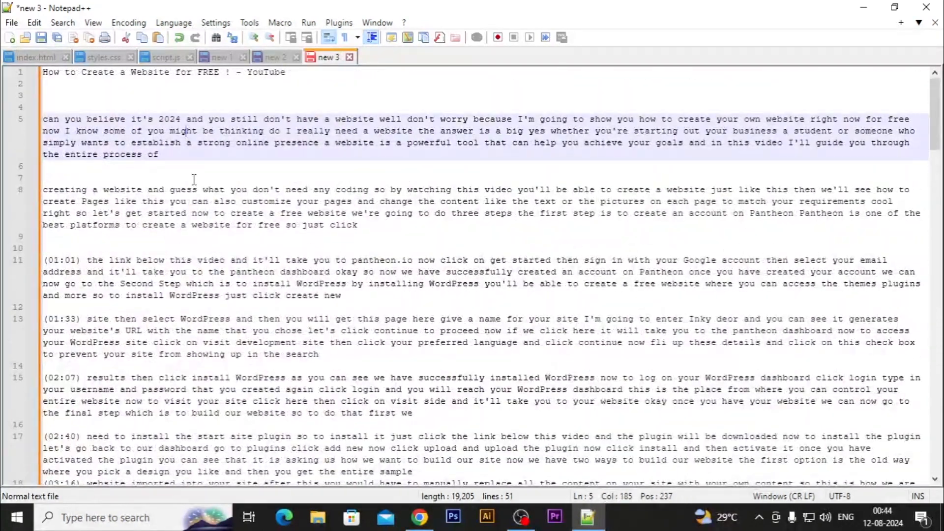
left_click_drag(45, 119, 422, 232)
left_click(262, 168)
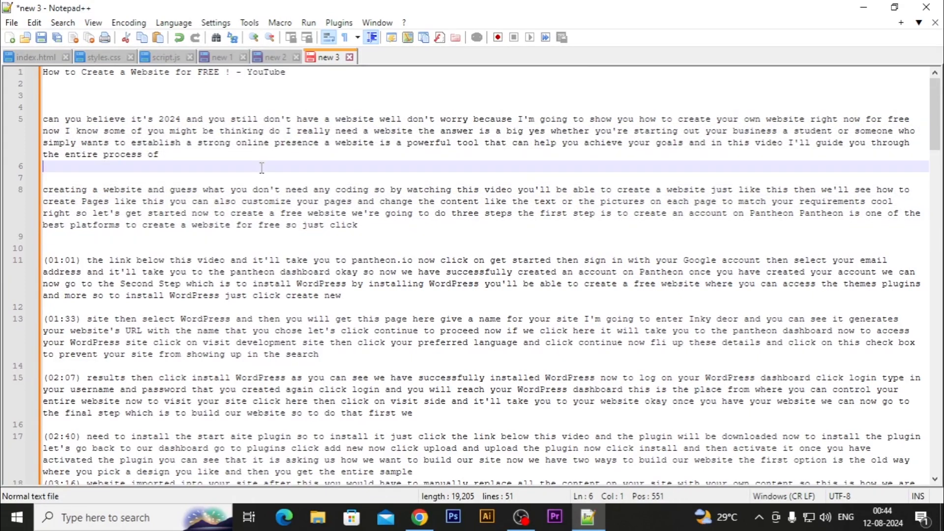
Return to the YouTube video page in Chrome and activate the YouTube search
key("alt+Tab")
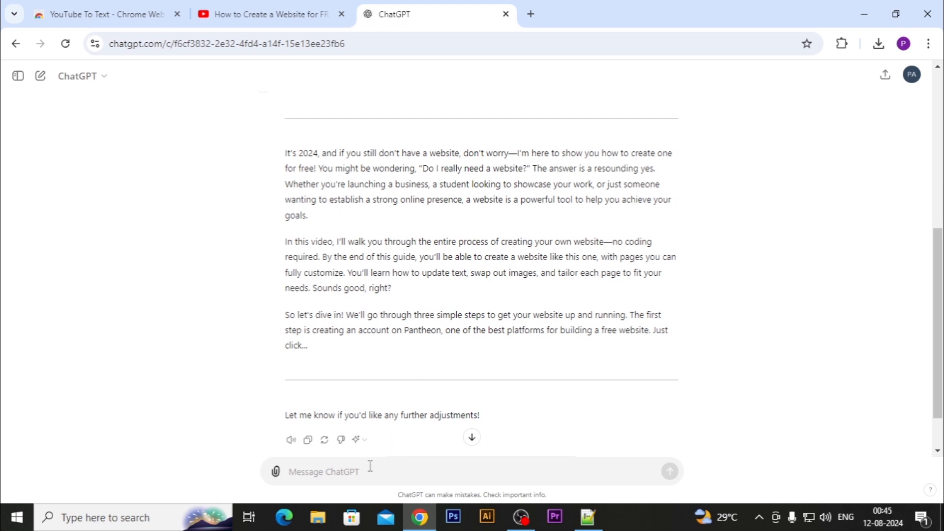
left_click(249, 17)
left_click(373, 76)
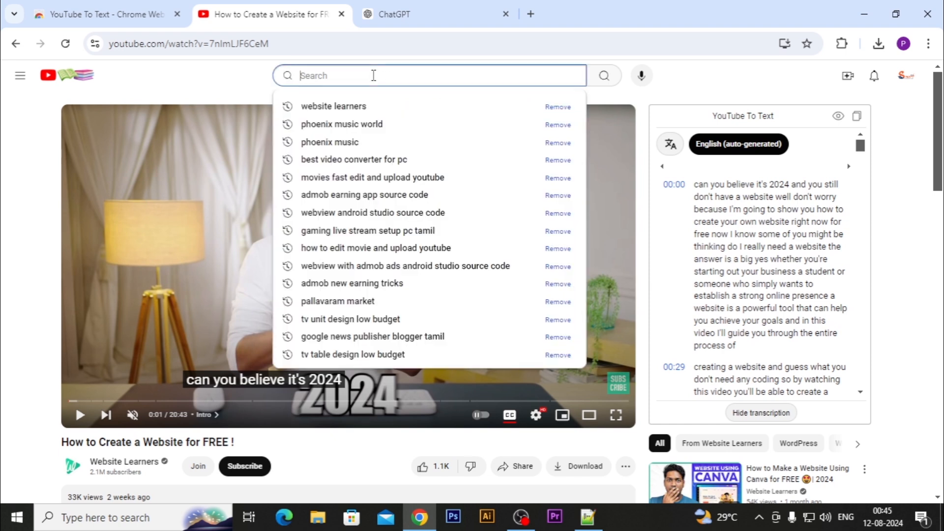
type("music")
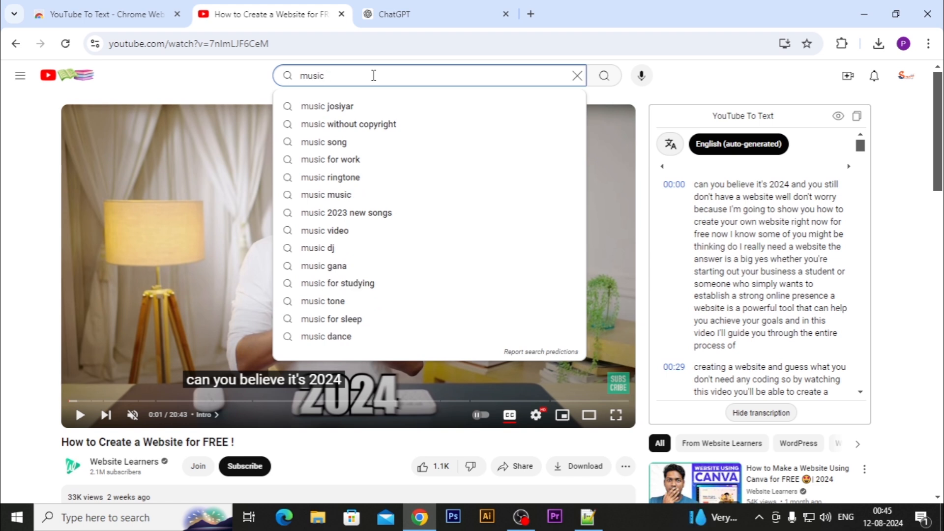
type(" vi")
key("BackSpace")
key("BackSpace")
key("BackSpace")
key("BackSpace")
key("BackSpace")
key("BackSpace")
key("BackSpace")
key("BackSpace")
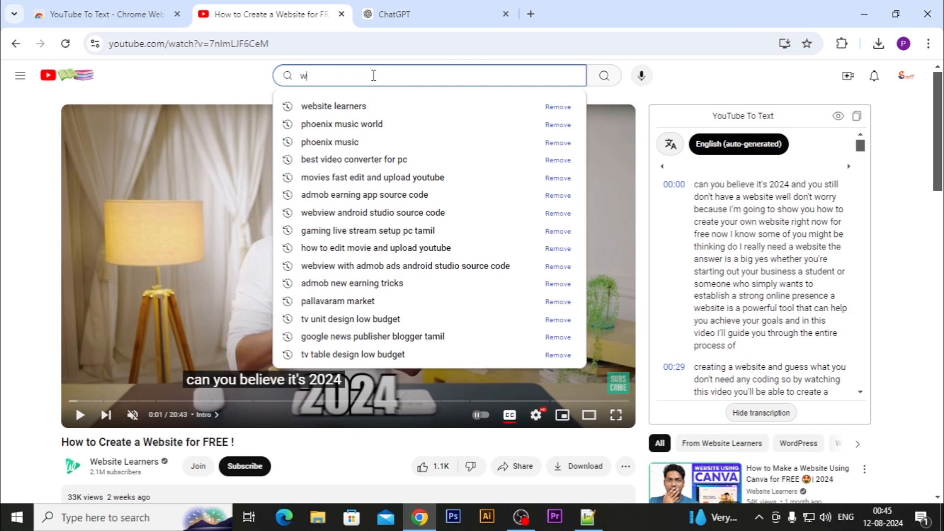
Search YouTube for "web development full course" and filter the results by Subtitles/CC
type("web")
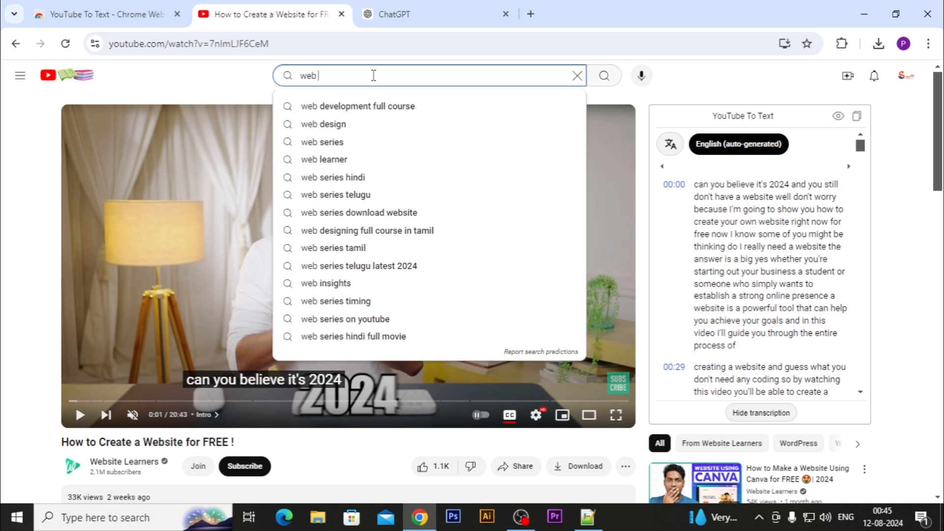
type(" s")
key("BackSpace")
key("Down")
key("Return")
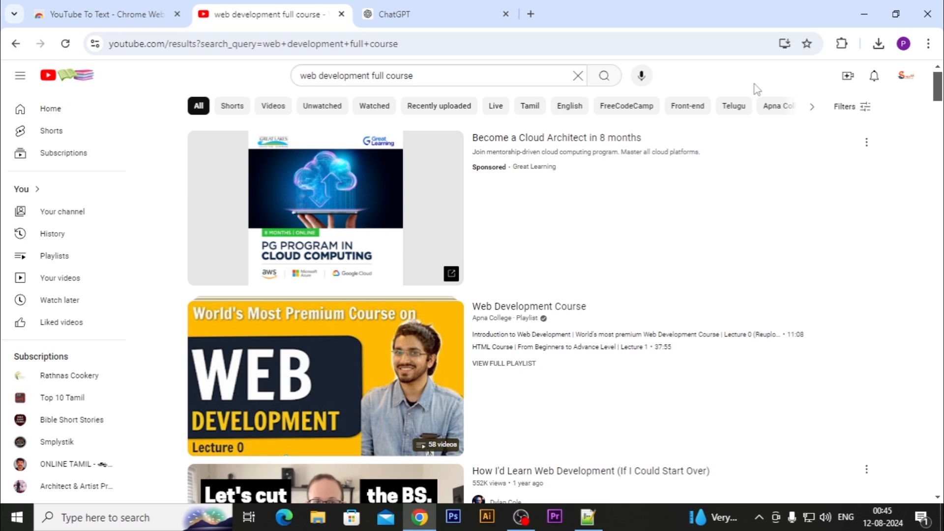
left_click(851, 112)
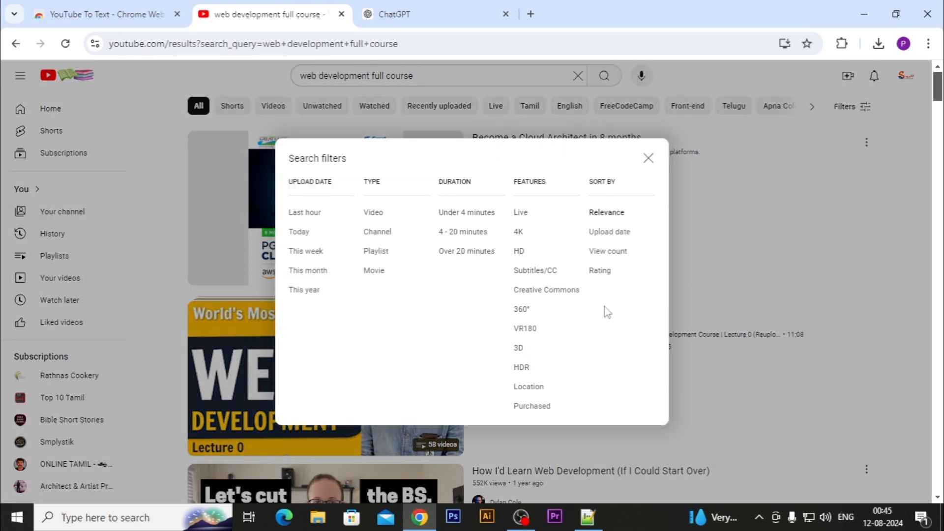
left_click(532, 272)
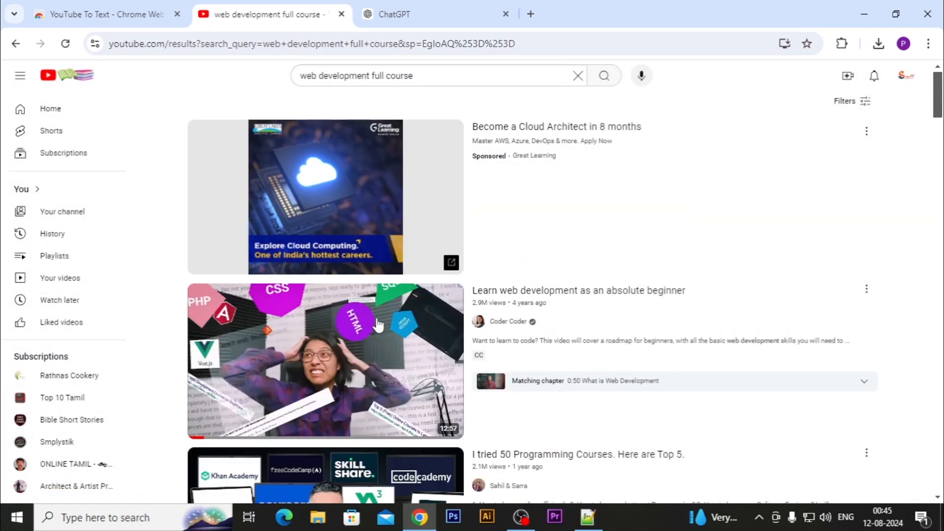
Open the video "Fastest way to become a Web Developer in 2024 | Tamil" from the results and pause it
scroll(399, 334, "down", 3)
scroll(399, 335, "down", 4)
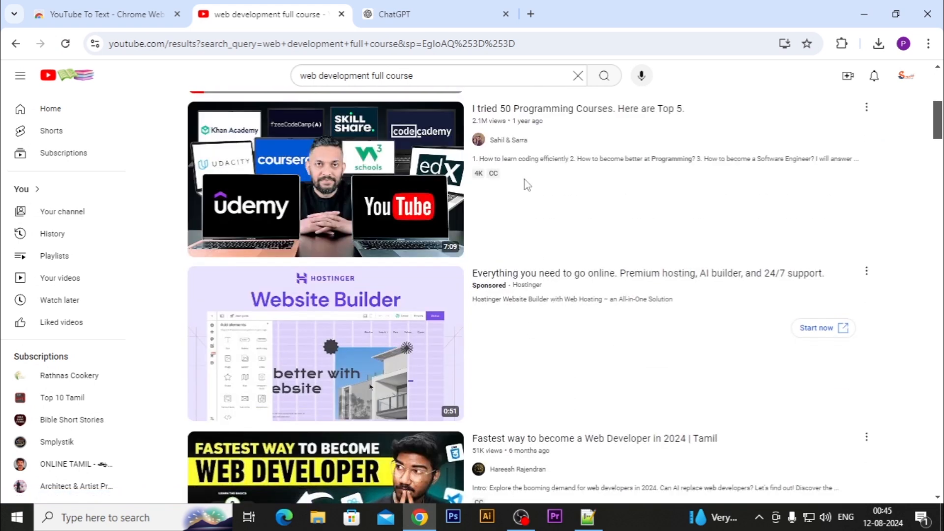
scroll(547, 217, "down", 3)
scroll(508, 211, "down", 4)
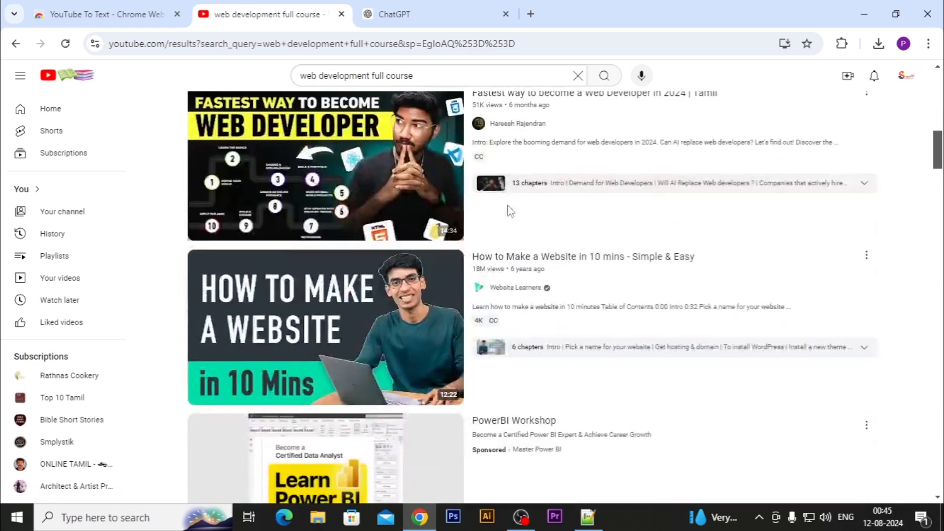
scroll(542, 251, "up", 1)
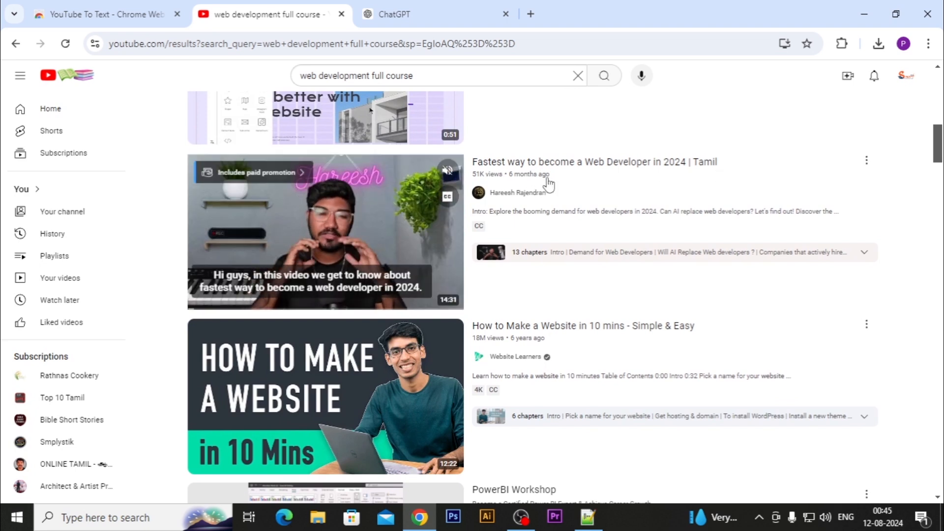
left_click(328, 243)
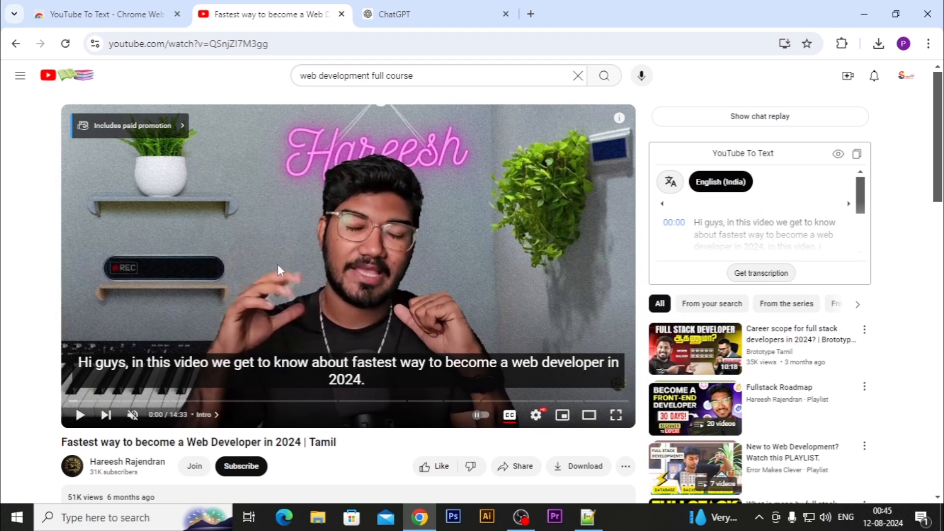
left_click(501, 324)
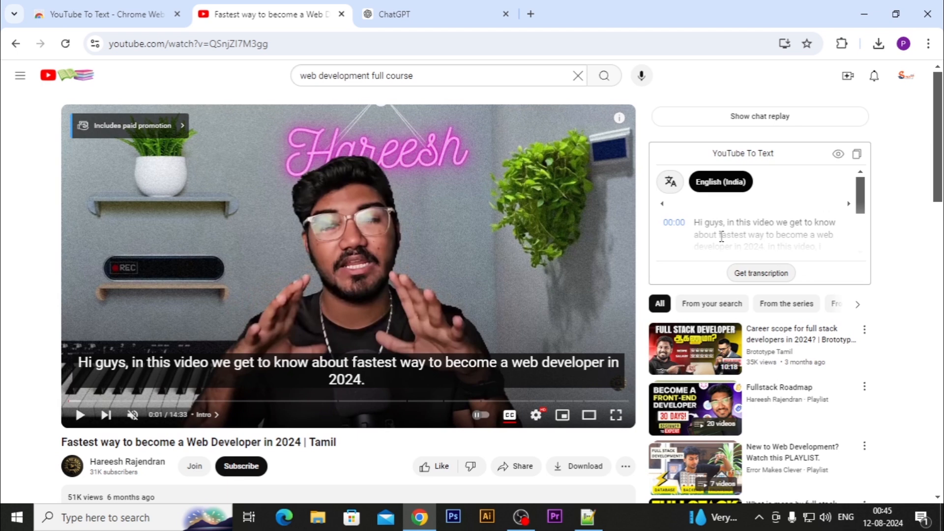
Get the video's transcription with YouTube To Text, look through it to the end, and copy it
left_click(769, 274)
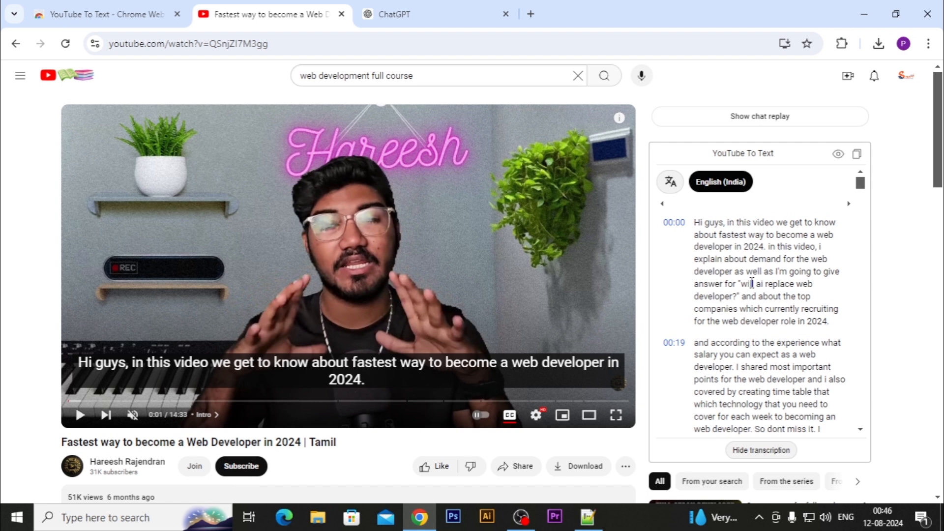
scroll(752, 288, "down", 15)
scroll(753, 287, "down", 20)
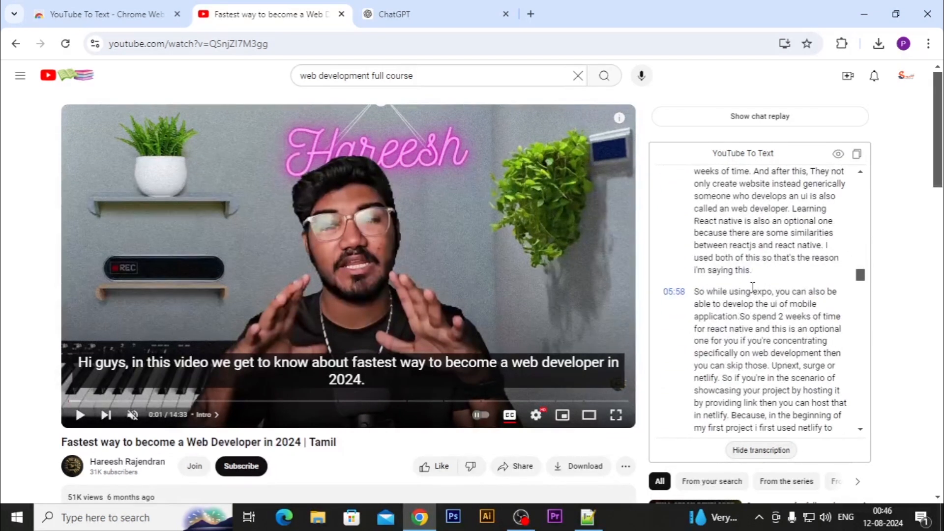
scroll(752, 288, "down", 20)
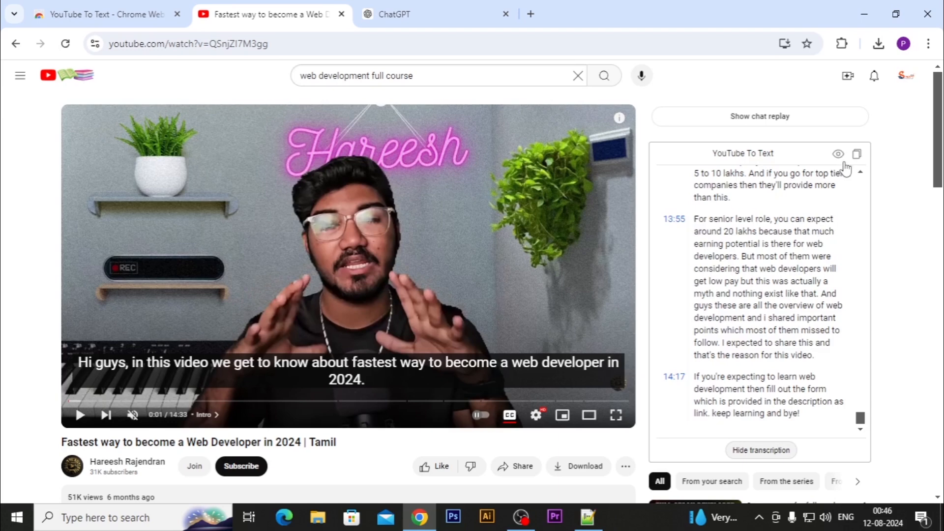
left_click(856, 154)
Switch to Notepad++ and paste the copied transcript into a new document
left_click(588, 516)
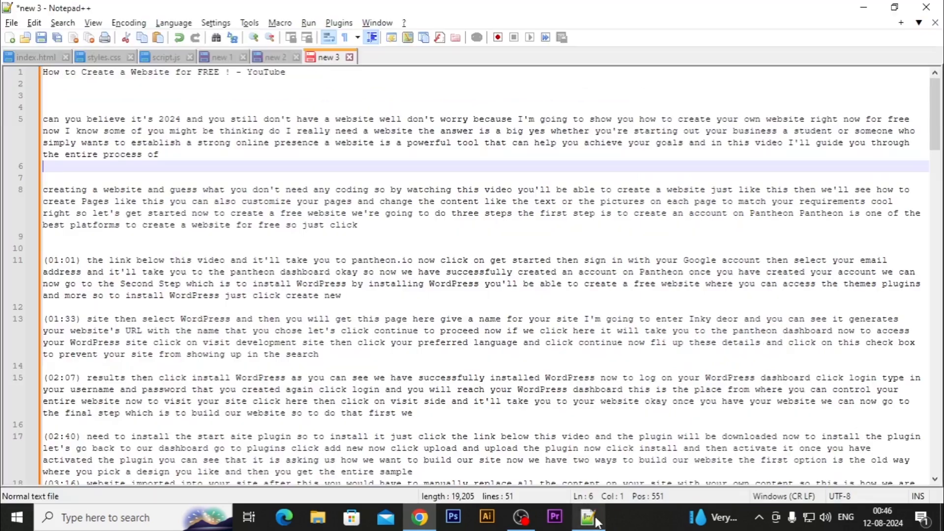
left_click(9, 39)
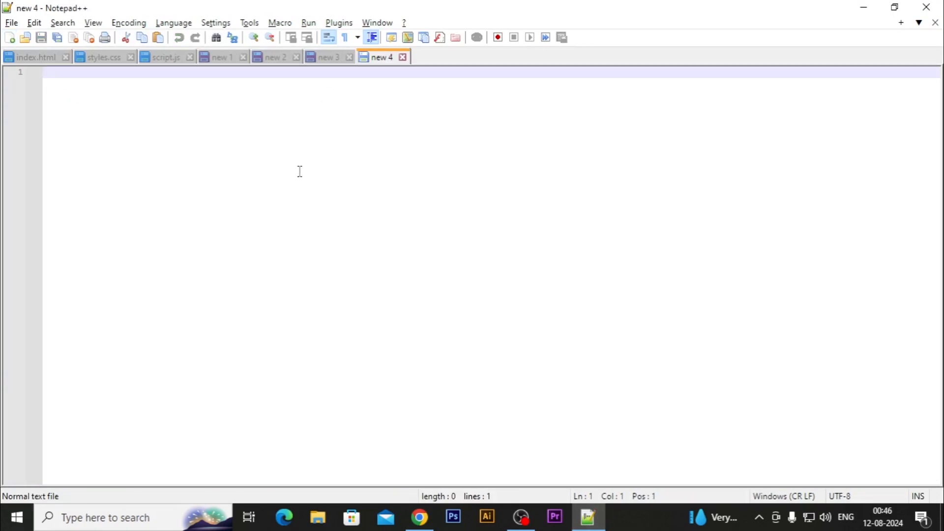
key("ctrl+v")
scroll(298, 169, "up", 5)
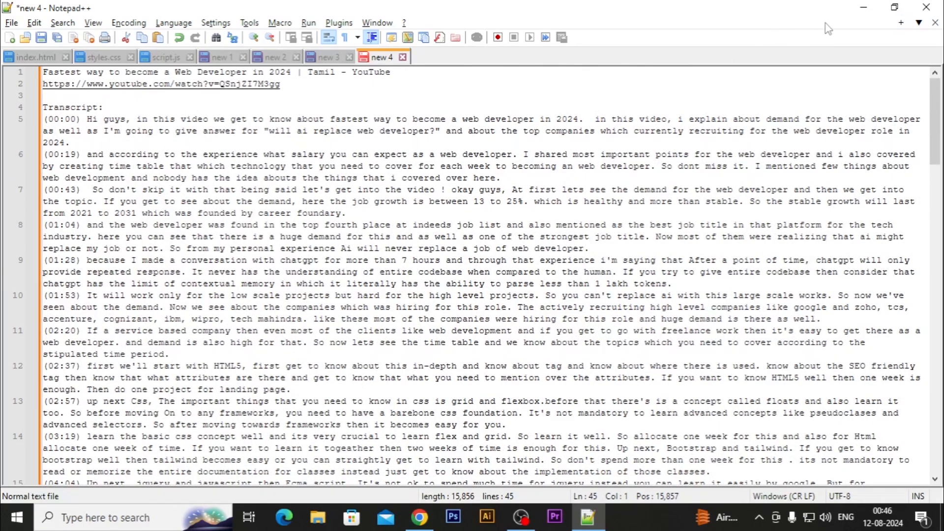
Create another new document and enter the text "Any video"
left_click(10, 39)
type("Any video")
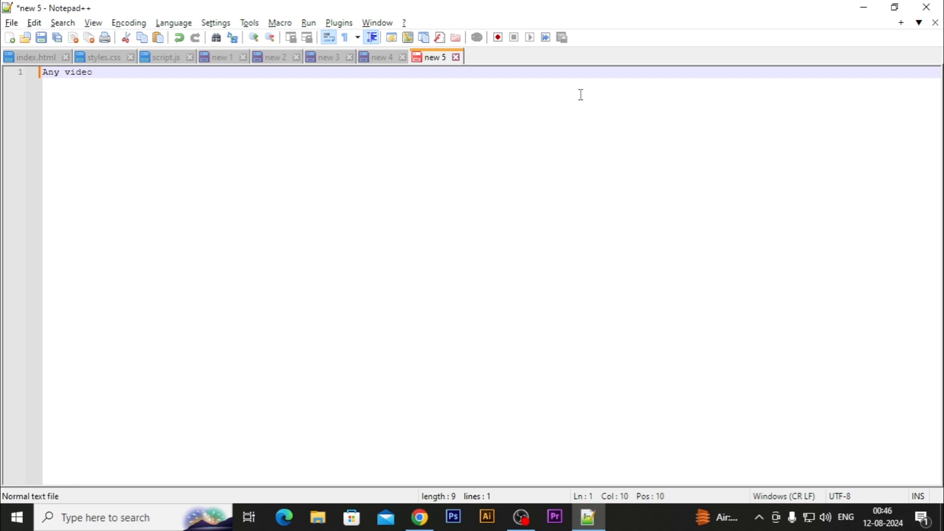
Extend the note to read "Any video you can do it", and close both Notepad++ and the YouTube video page
type(" you can do it")
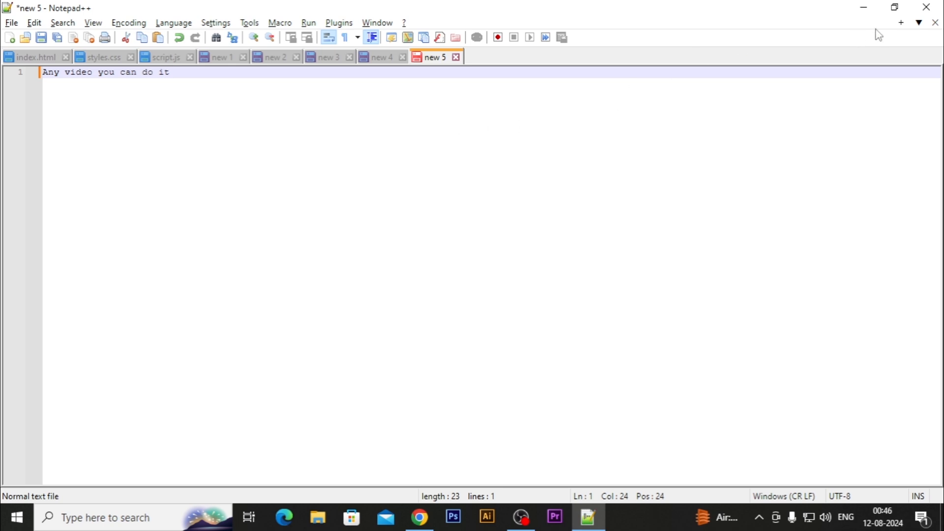
left_click(934, 12)
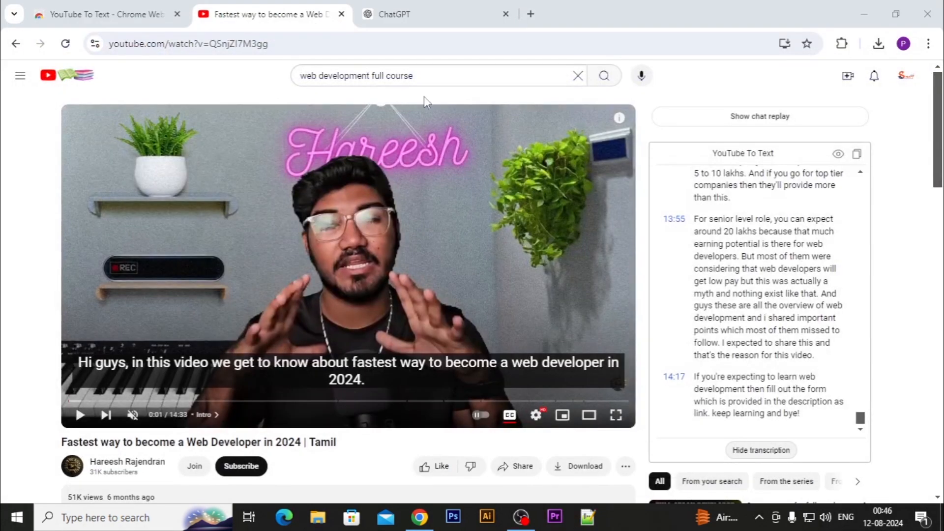
left_click(342, 14)
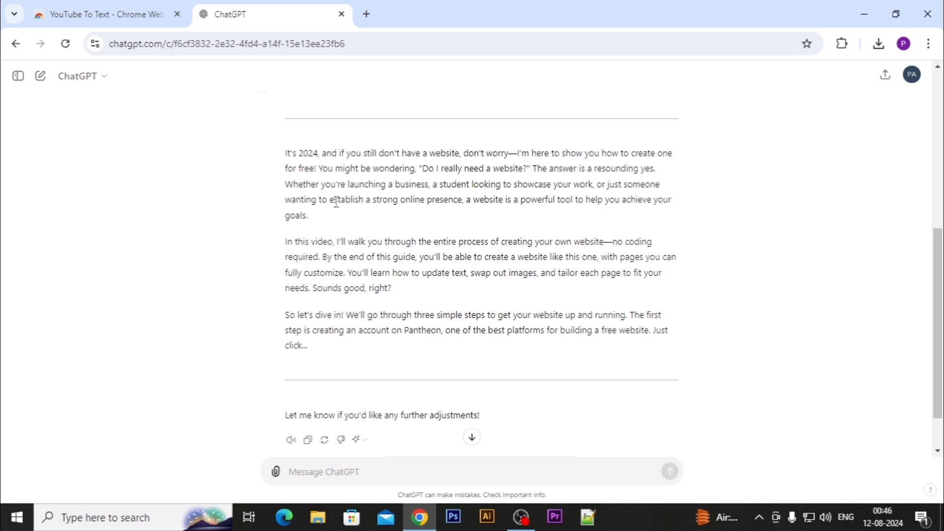
Review the ChatGPT conversation, comparing the original transcript text and its "rewrite it" request with the revised version
scroll(351, 214, "up", 7)
scroll(350, 214, "down", 6)
scroll(406, 128, "up", 6)
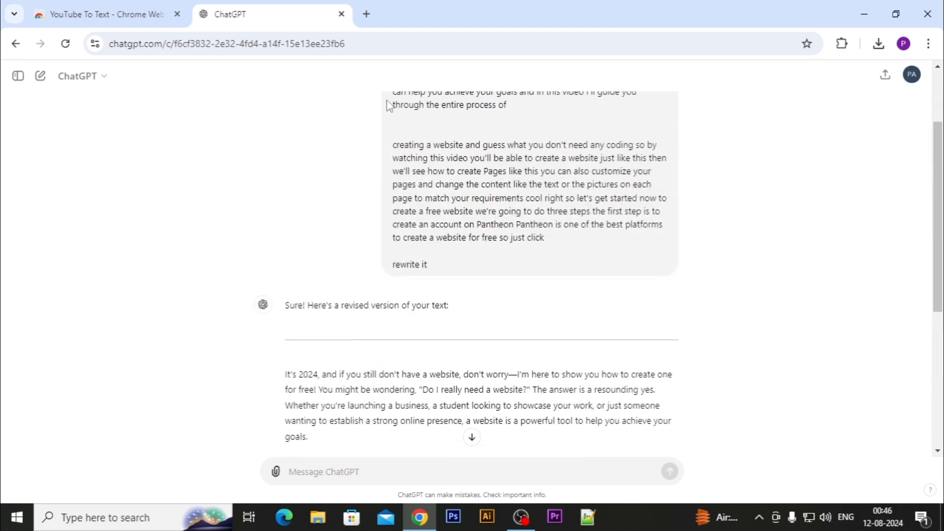
left_click_drag(412, 372, 446, 372)
left_click(447, 370)
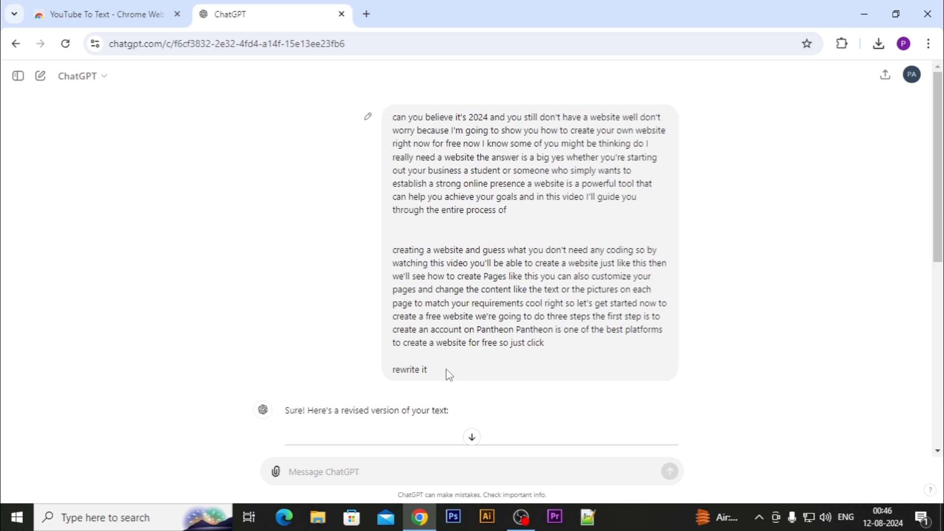
scroll(360, 372, "down", 8)
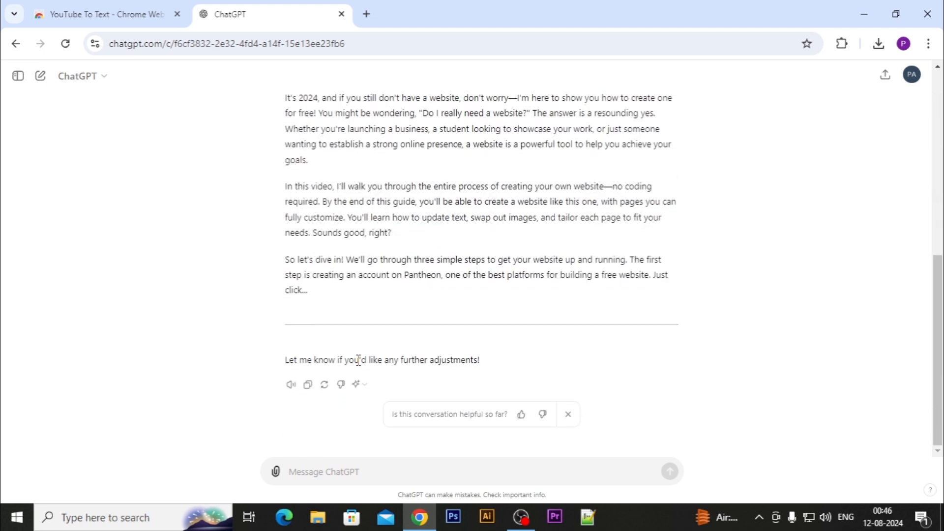
scroll(301, 158, "up", 2)
left_click_drag(273, 160, 362, 363)
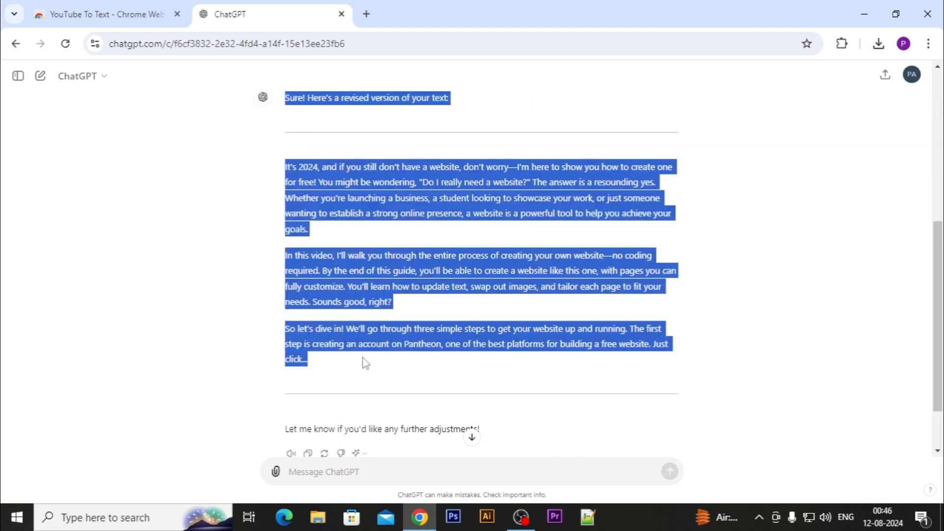
left_click(366, 363)
scroll(374, 353, "down", 2)
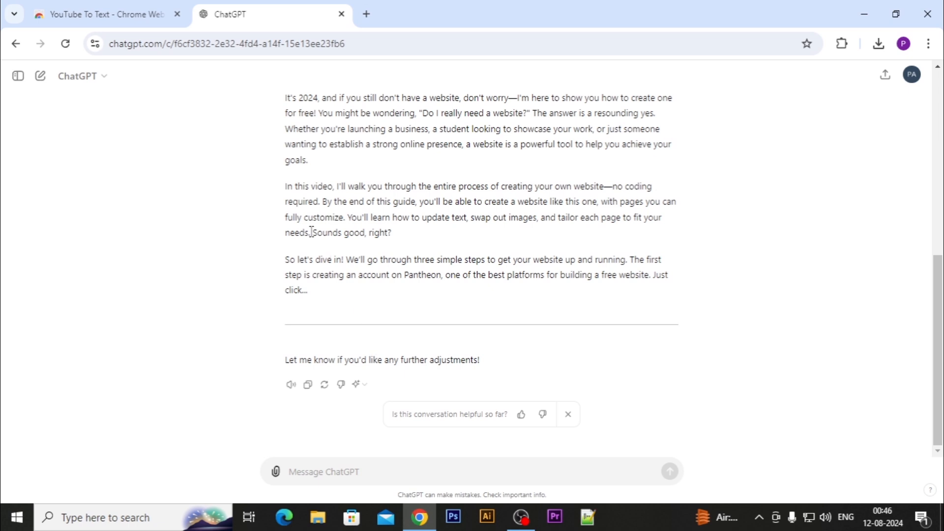
Revisit the YouTube To Text extension page in the Chrome Web Store and return to the ChatGPT conversation
left_click(131, 16)
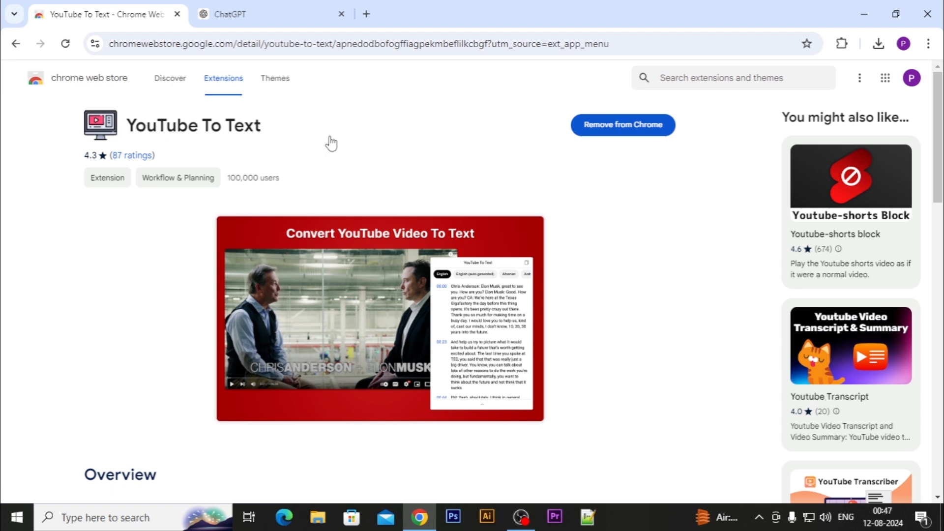
left_click(256, 7)
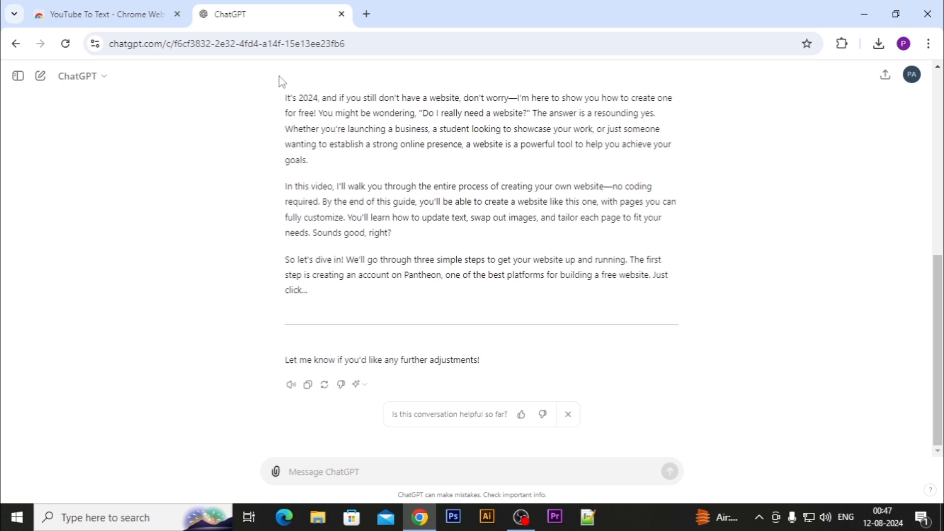
left_click(521, 518)
left_click(799, 365)
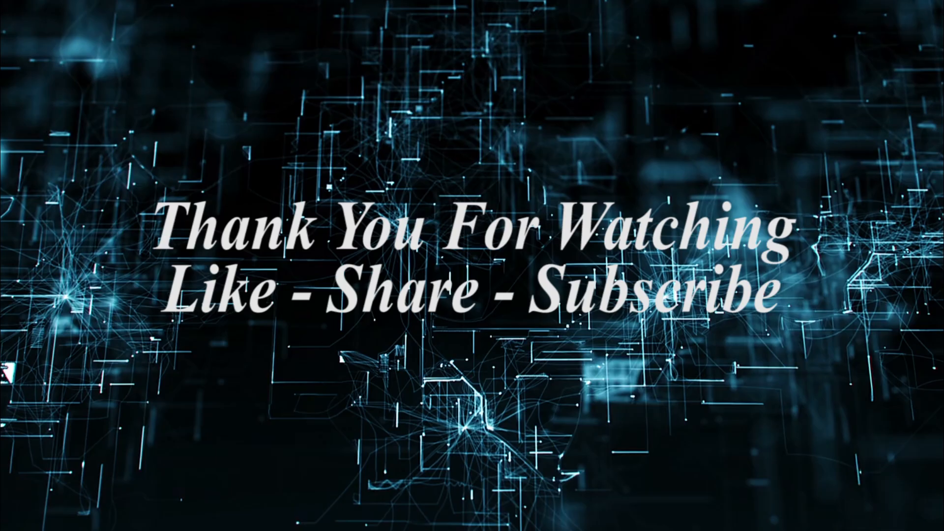